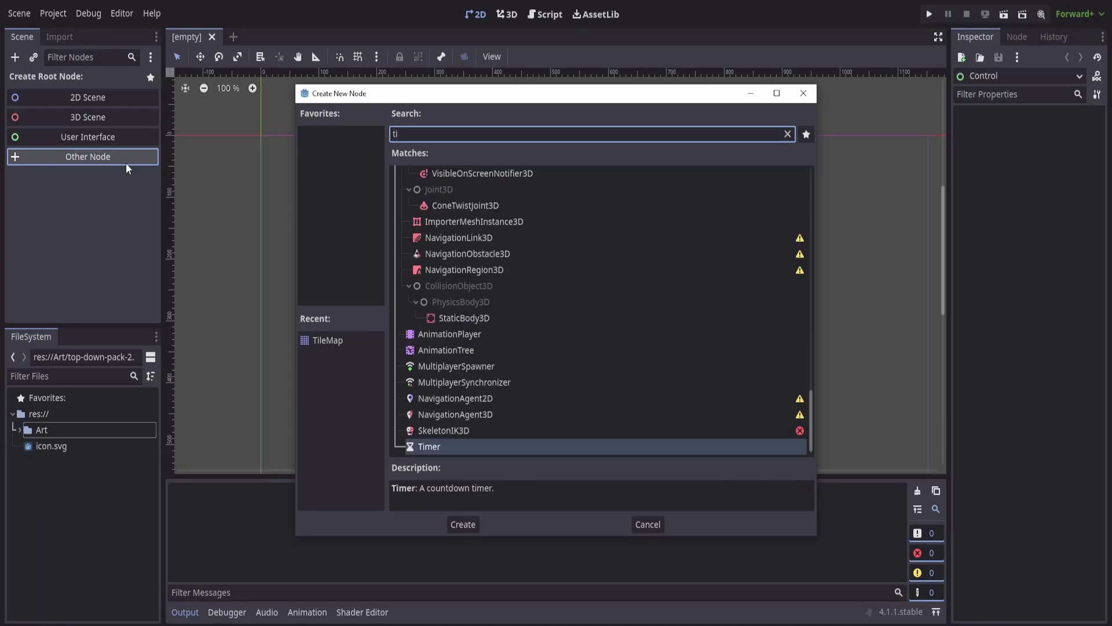
# Step: Create a TileMap as the scene's root node and assign it a new TileSet
pyautogui.write('le')
pyautogui.doubleClick(448, 287)
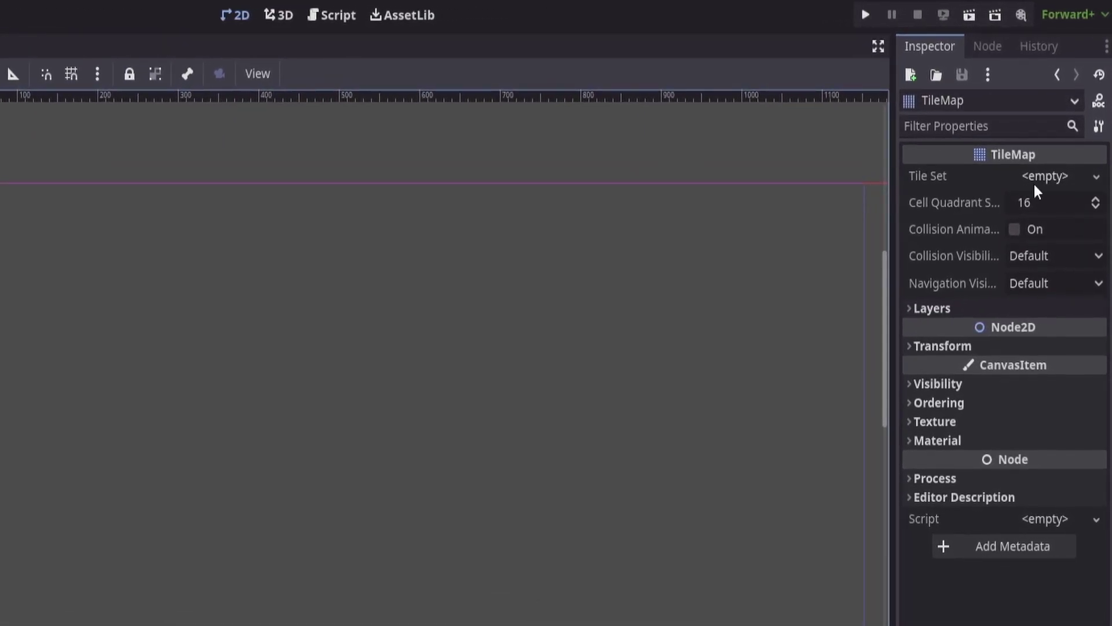
pyautogui.click(1044, 164)
pyautogui.click(1064, 203)
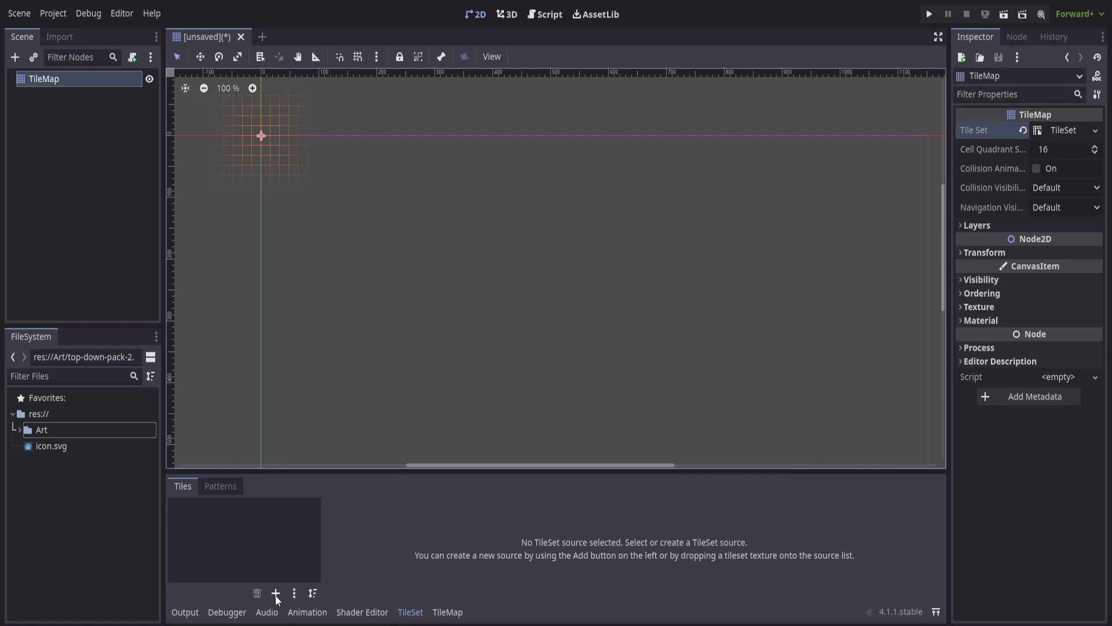
# Step: Add top-down-pack-2.png from the Art folder to the TileSet as a tile source
pyautogui.click(21, 429)
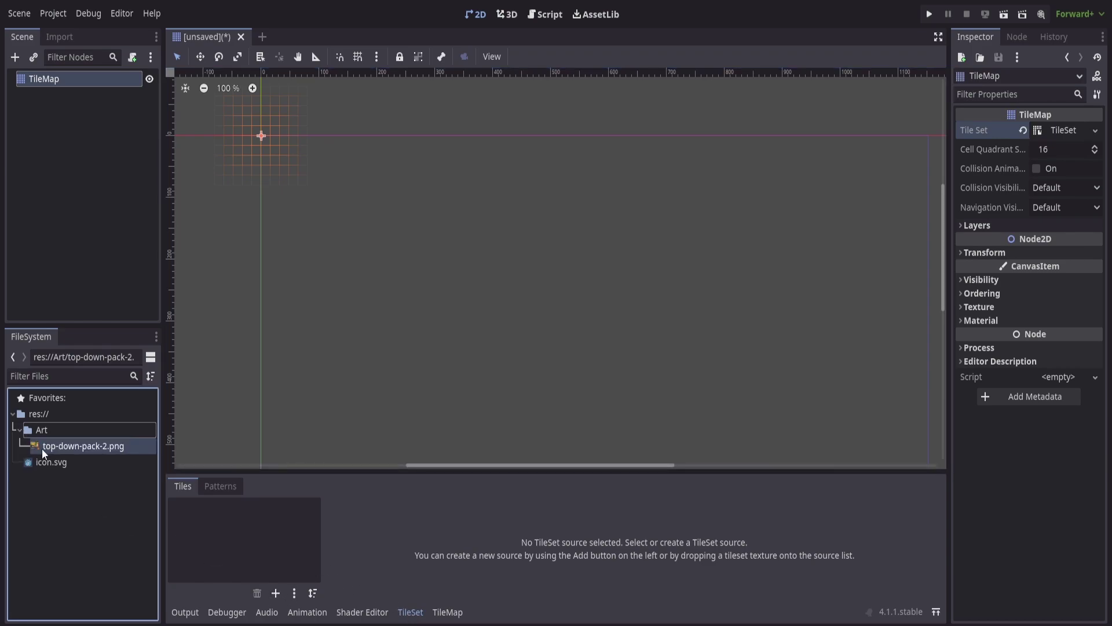
pyautogui.moveTo(43, 450); pyautogui.dragTo(223, 522)
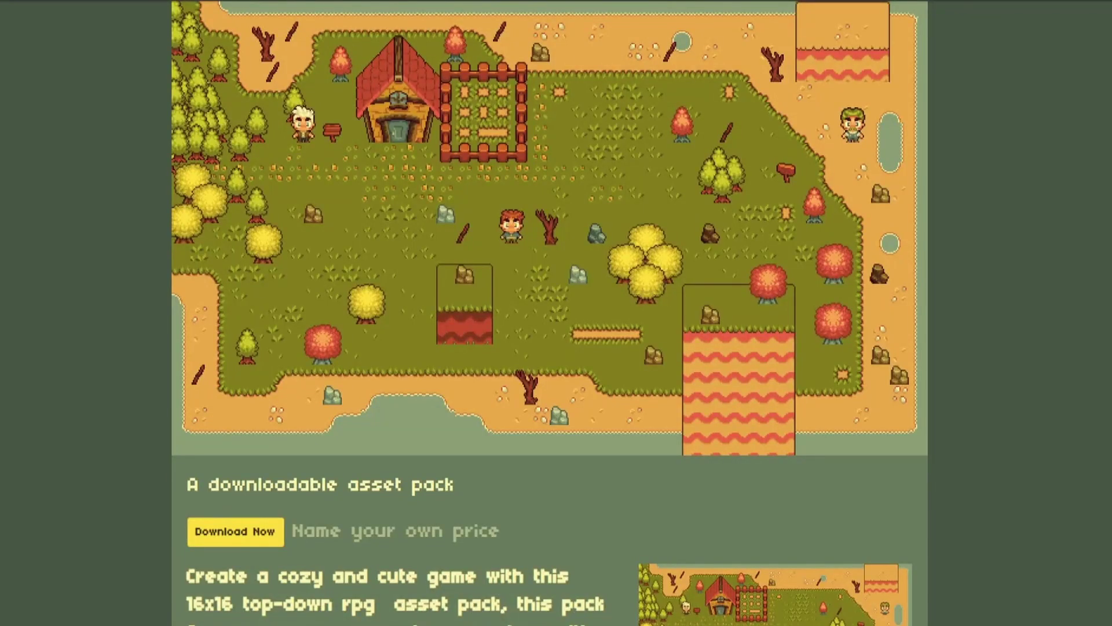
# Step: Look through the asset pack's download page for its description, license and example artwork
pyautogui.scroll(-9, 550, 312)
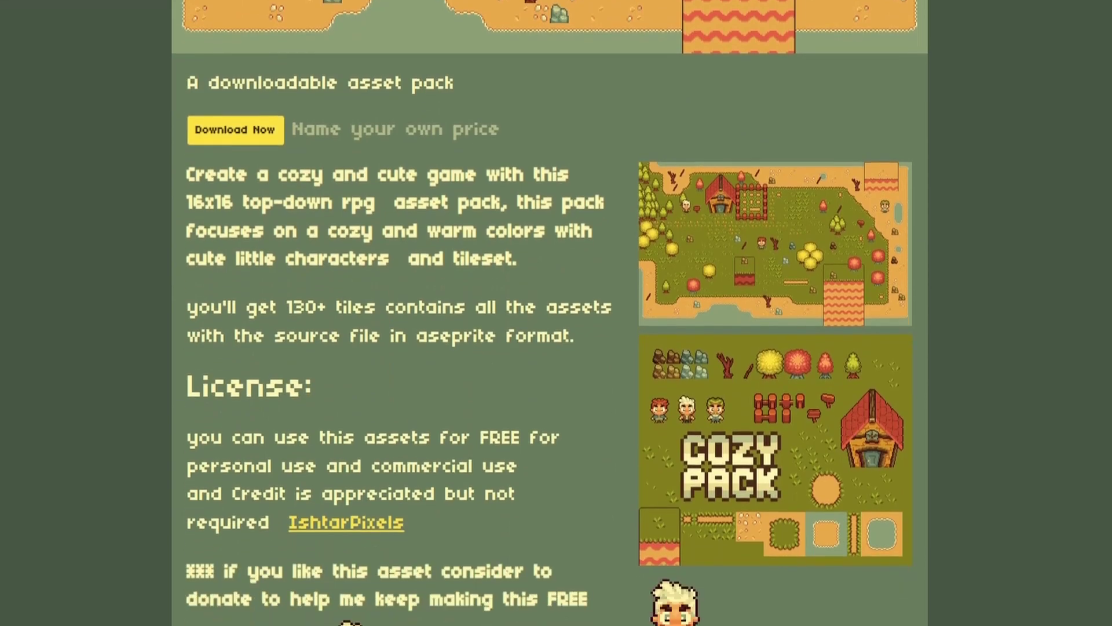
pyautogui.scroll(-13, 550, 313)
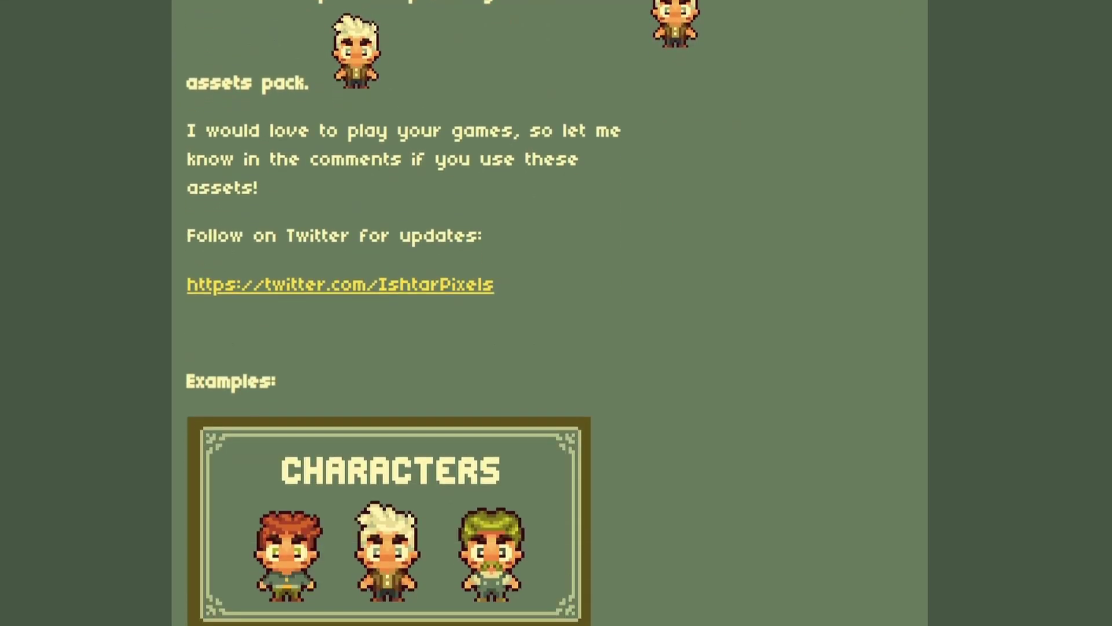
pyautogui.scroll(-15, 550, 313)
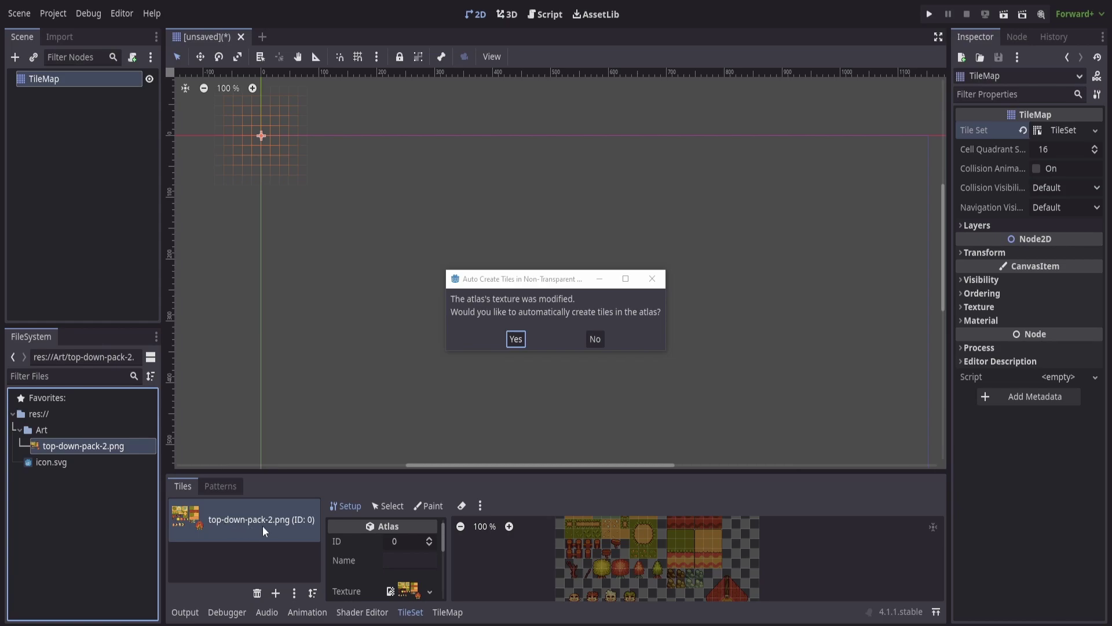
# Step: Automatically create the tiles in the atlas and enlarge the TileSet editor area
pyautogui.click(516, 339)
pyautogui.moveTo(551, 469); pyautogui.dragTo(553, 268)
pyautogui.scroll(5, 679, 478)
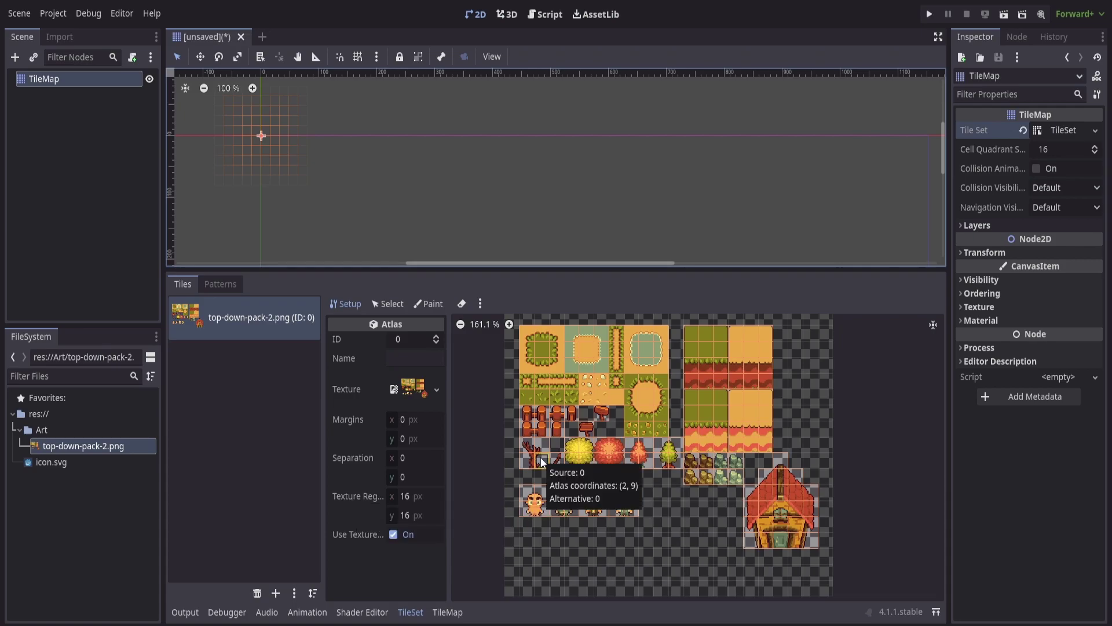
# Step: Erase the small atlas tiles covering the round yellow tree and the round red tree
pyautogui.scroll(5, 602, 438)
pyautogui.moveTo(619, 333); pyautogui.dragTo(482, 369, button='middle')
pyautogui.scroll(1, 666, 370)
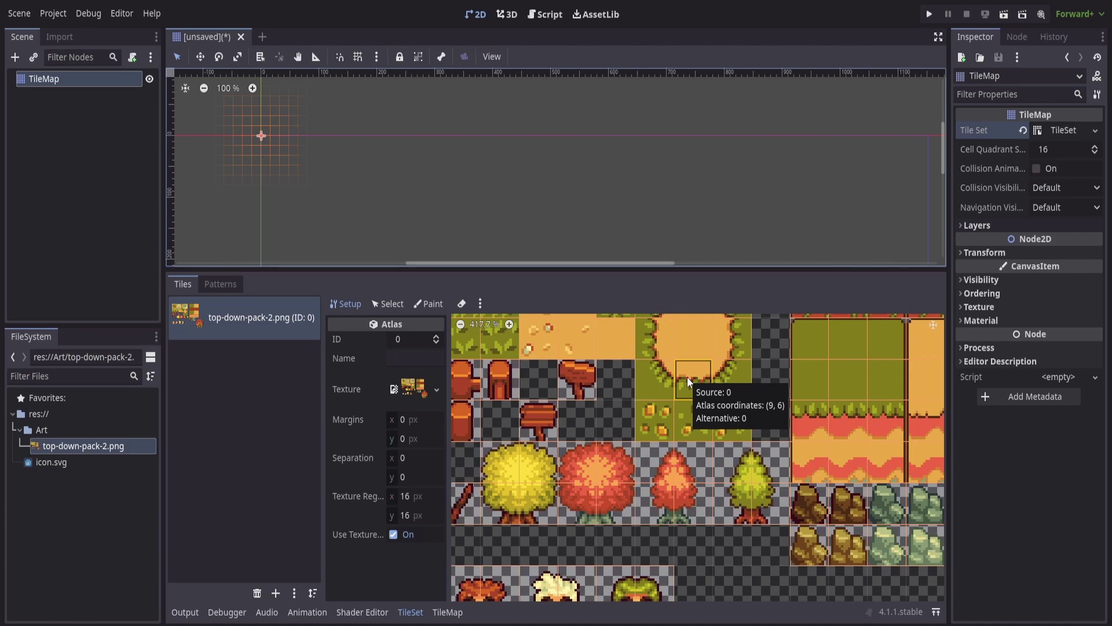
pyautogui.scroll(-2, 593, 419)
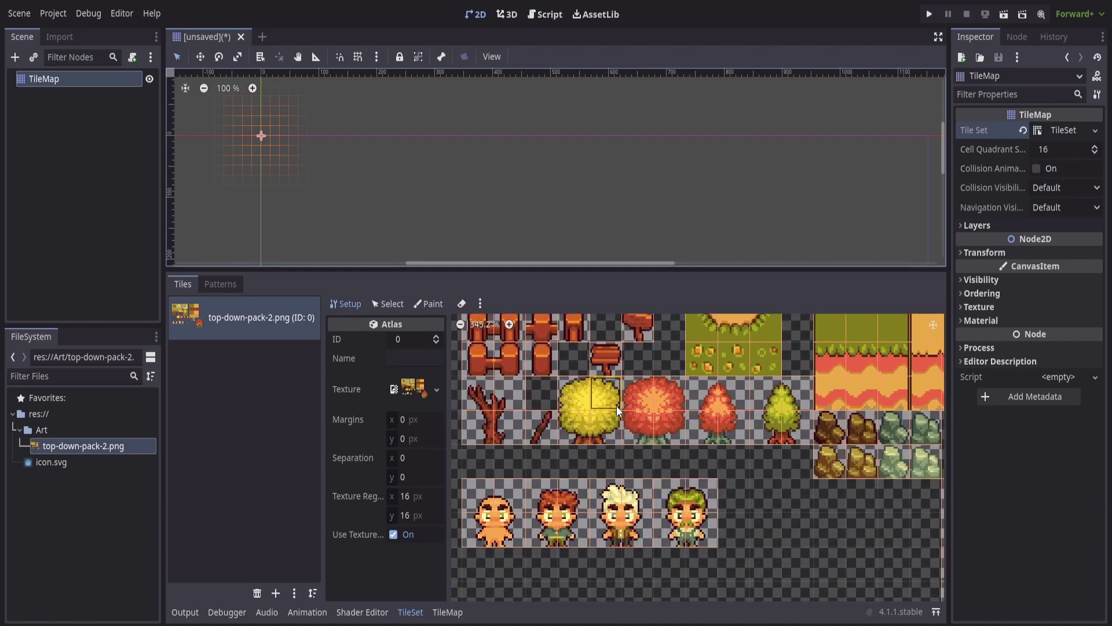
pyautogui.scroll(2, 616, 405)
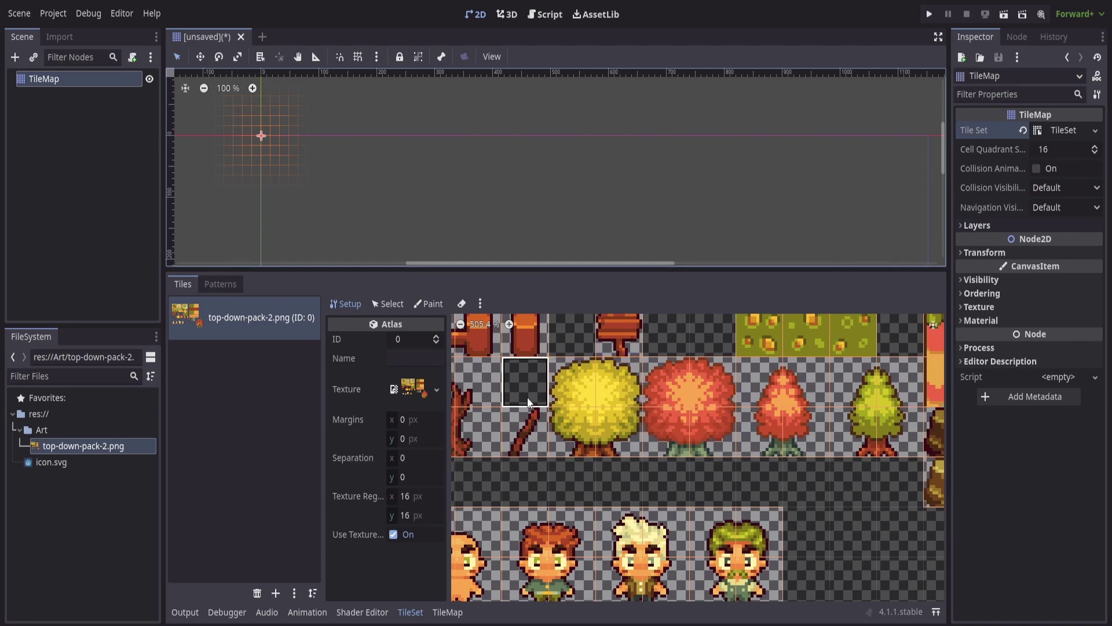
pyautogui.moveTo(582, 391)
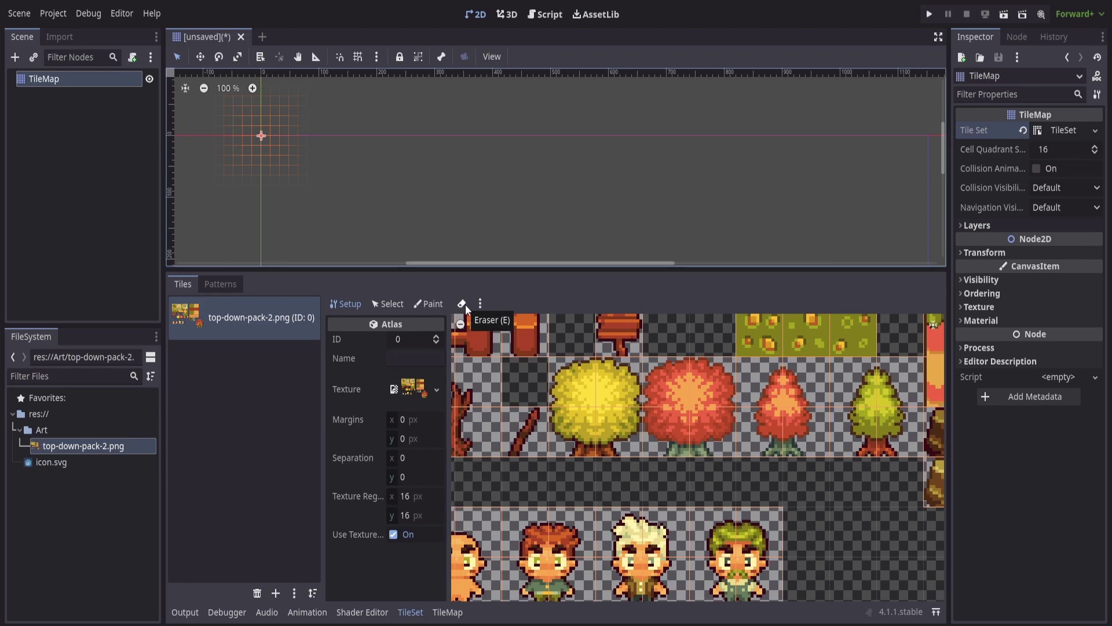
pyautogui.click(465, 304)
pyautogui.click(566, 373)
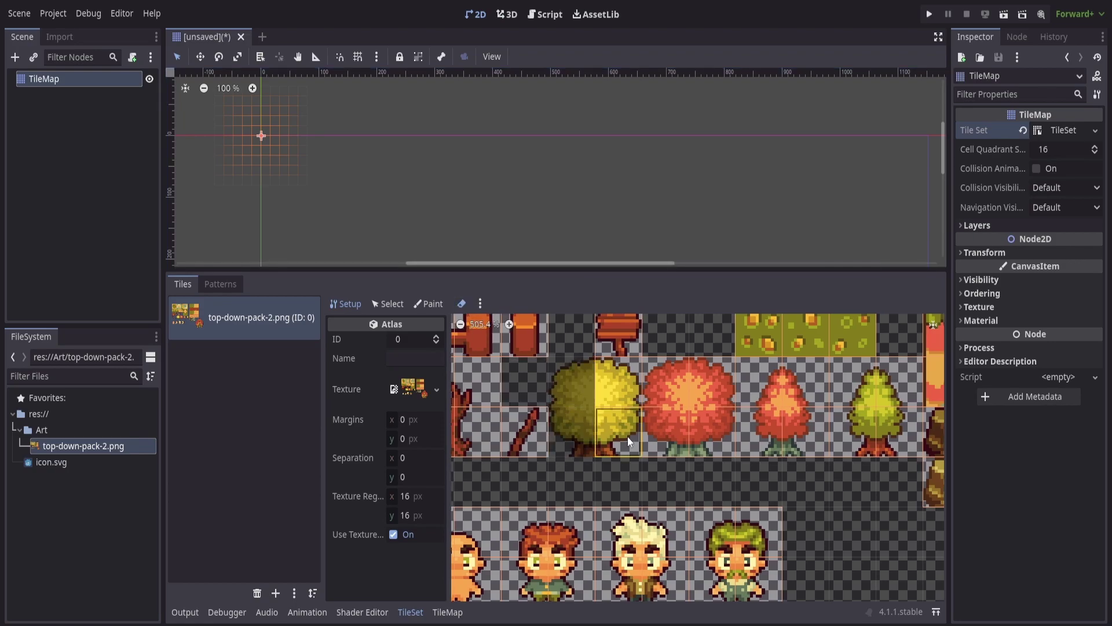
pyautogui.moveTo(627, 436); pyautogui.dragTo(618, 375)
pyautogui.moveTo(699, 392)
pyautogui.mouseDown()
pyautogui.moveTo(680, 390)
pyautogui.moveTo(711, 440)
pyautogui.mouseUp()
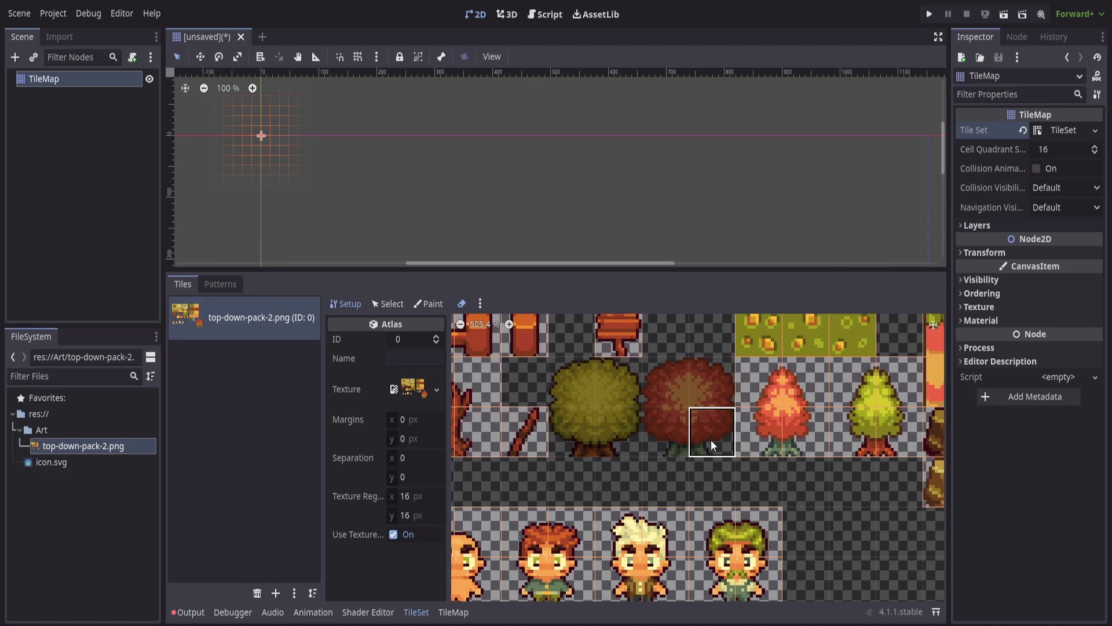
# Step: Create one large 2 by 2 cell tile for the round yellow tree and another for the round red tree
pyautogui.click(458, 302)
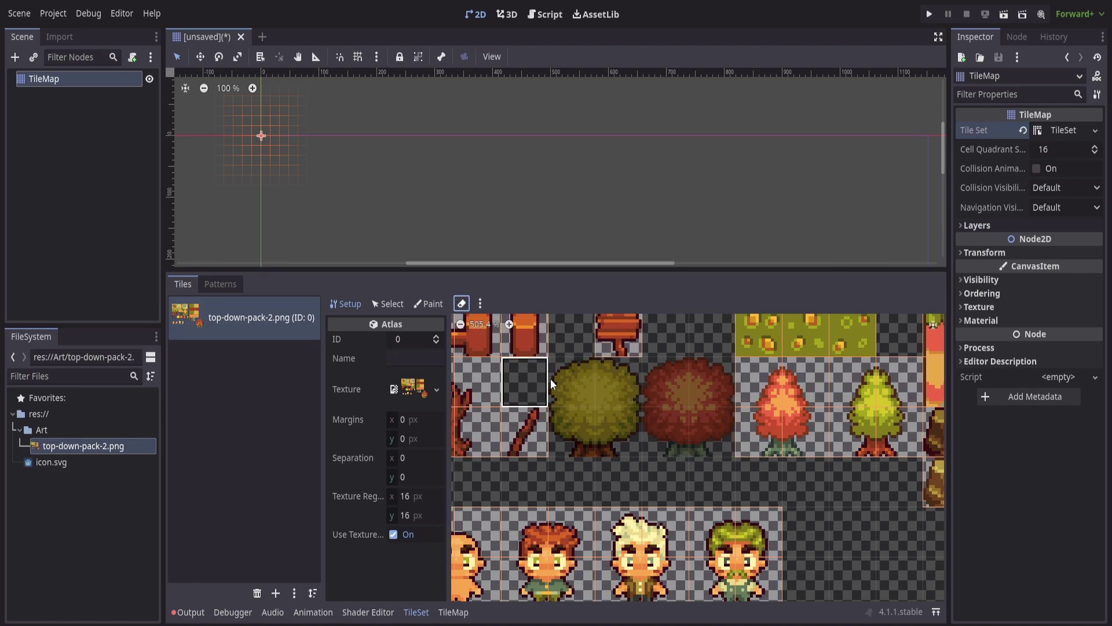
pyautogui.press('e')
pyautogui.moveTo(568, 382); pyautogui.dragTo(612, 429)
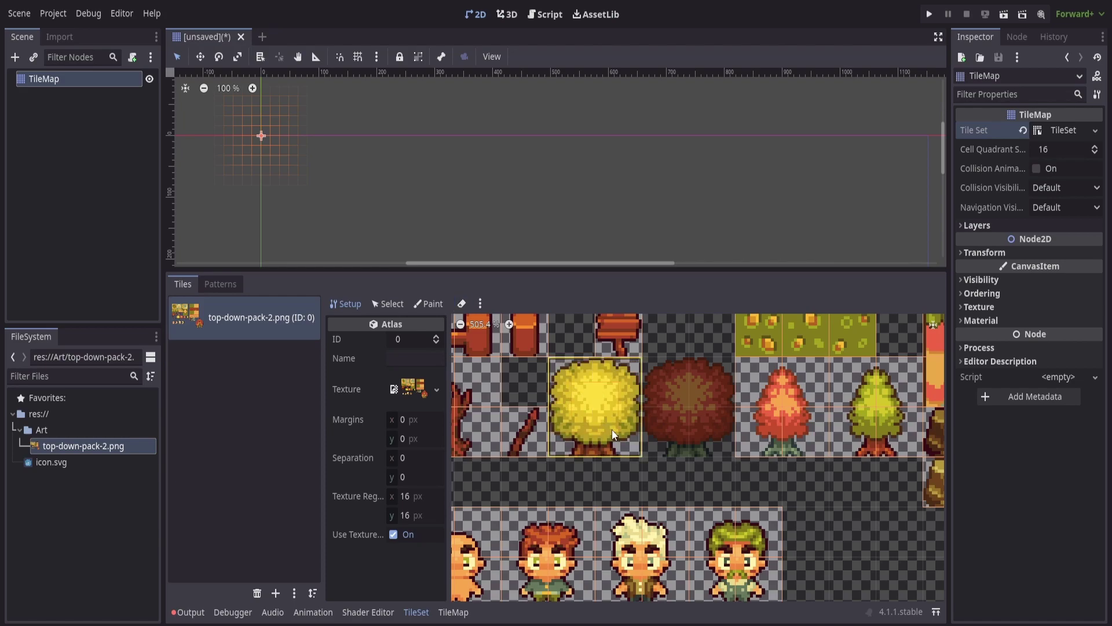
pyautogui.moveTo(661, 383); pyautogui.dragTo(706, 432)
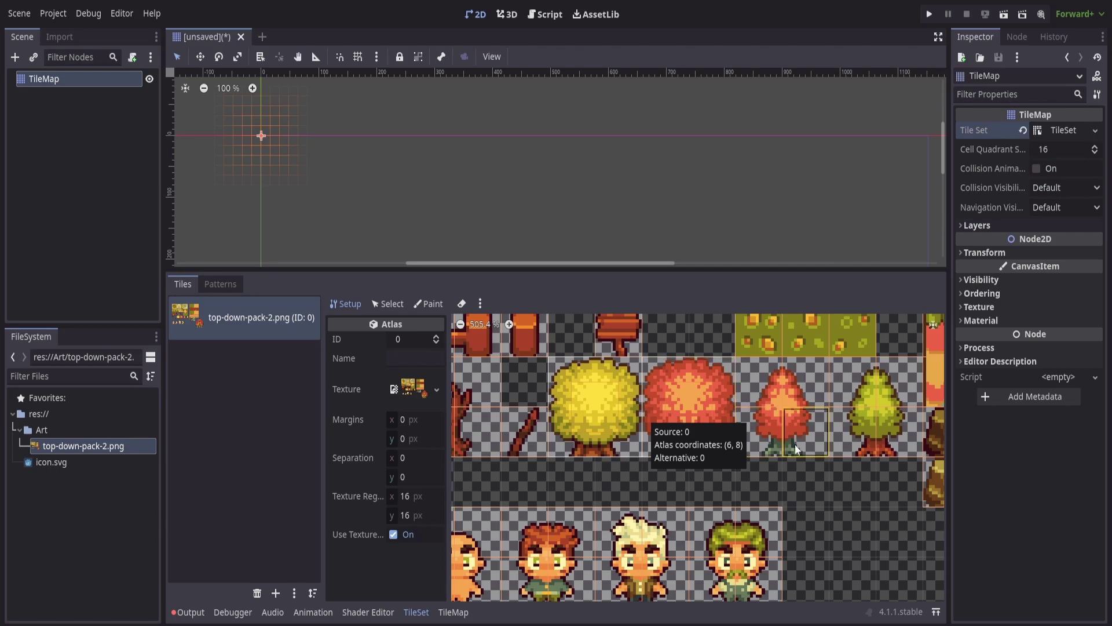
# Step: Erase the small tiles over the red-roofed house and recreate it as one 5 by 6 cell tile
pyautogui.scroll(-3, 794, 453)
pyautogui.hscroll(6, 770, 373)
pyautogui.scroll(1, 836, 377)
pyautogui.scroll(-4, 837, 377)
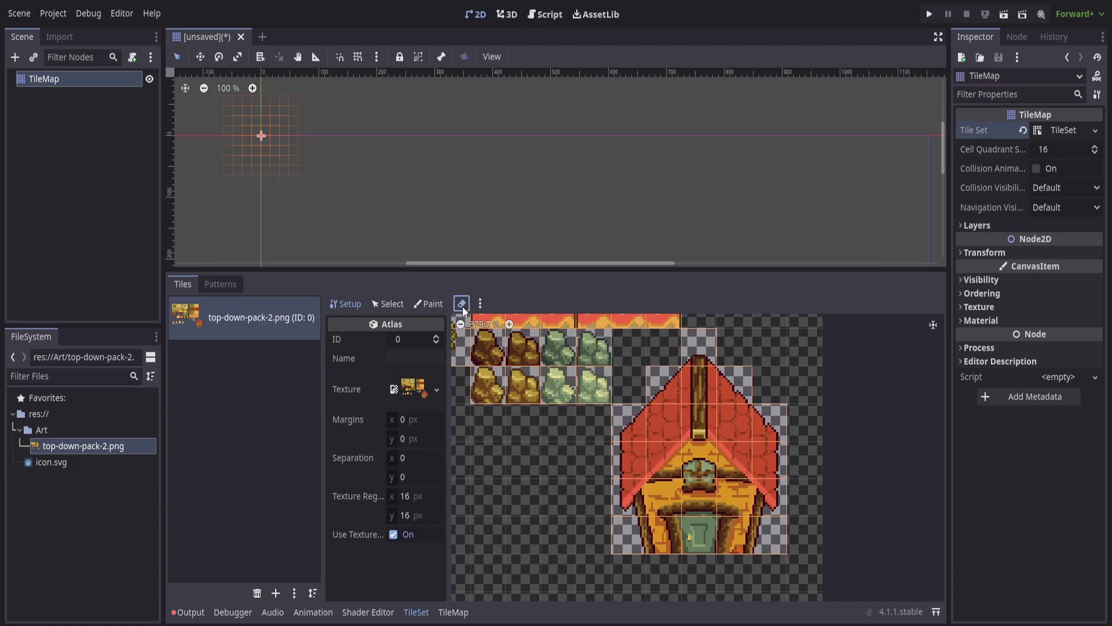
pyautogui.moveTo(626, 342)
pyautogui.mouseDown(button='right')
pyautogui.moveTo(722, 450)
pyautogui.moveTo(783, 547)
pyautogui.mouseUp(button='right')
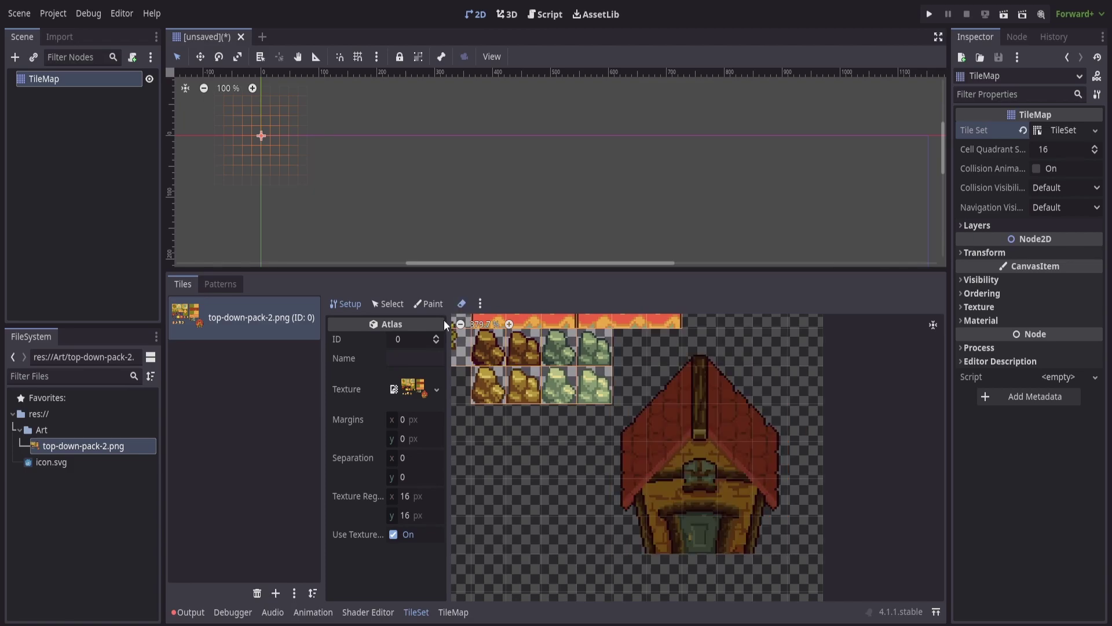
pyautogui.moveTo(615, 331); pyautogui.dragTo(775, 555)
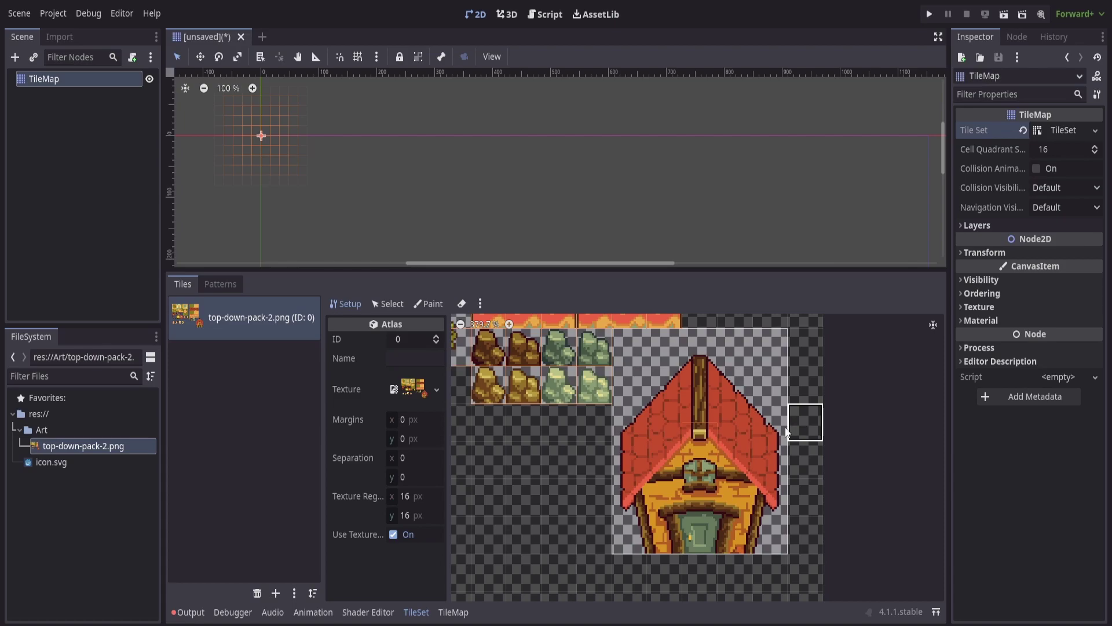
# Step: Paint a few freehand diagonal strokes on Layer 0 of the TileMap with the plain green grass tile
pyautogui.click(453, 612)
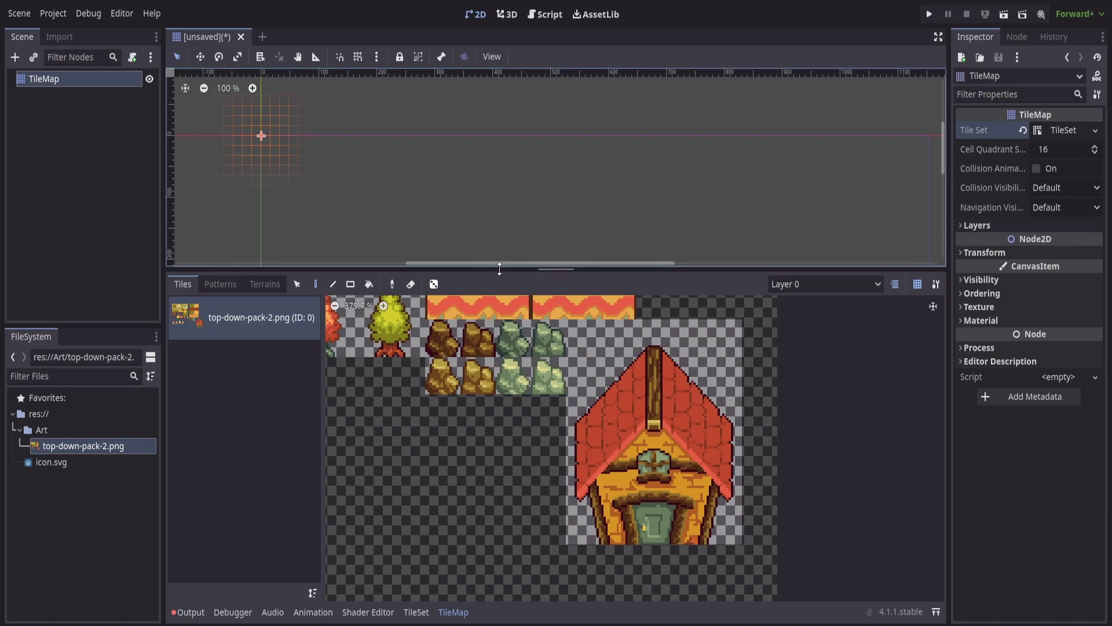
pyautogui.moveTo(497, 270); pyautogui.dragTo(507, 360)
pyautogui.scroll(-3, 432, 517)
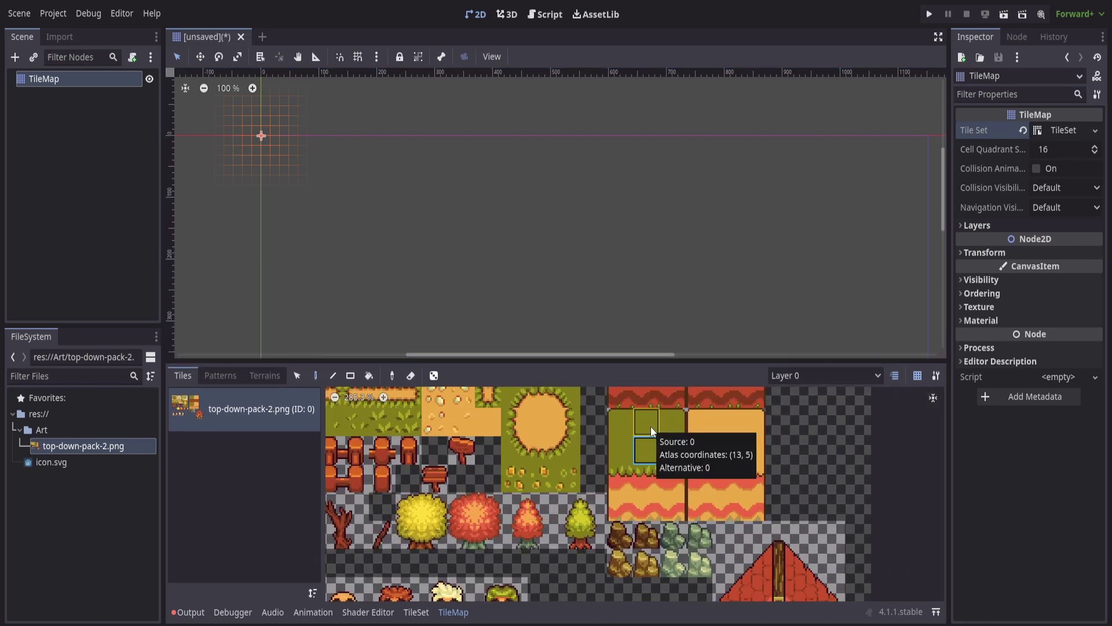
pyautogui.click(647, 449)
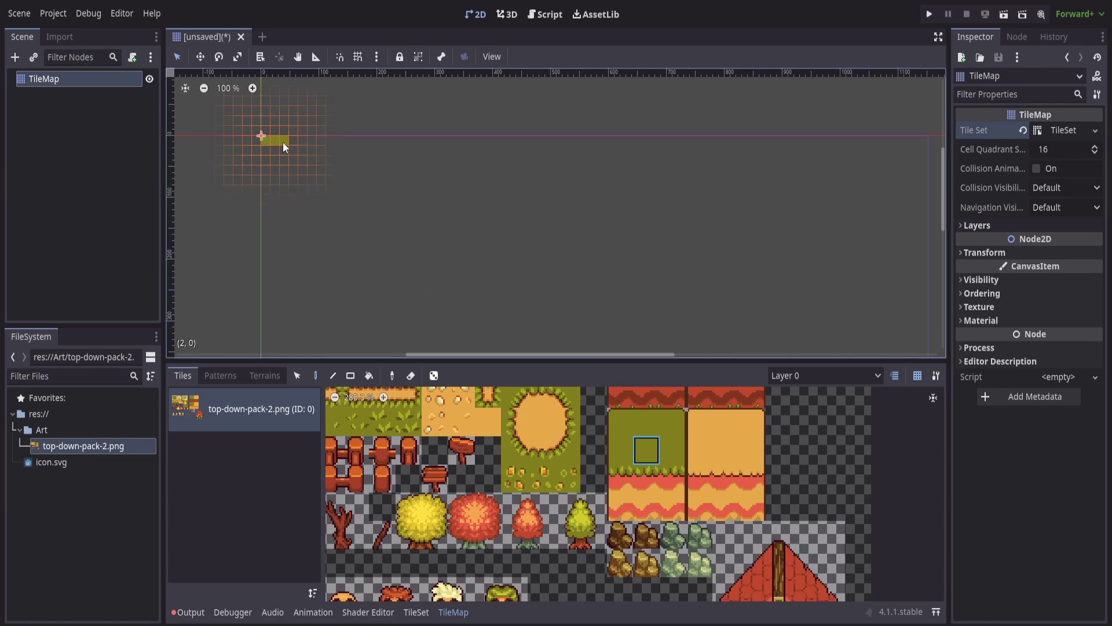
pyautogui.moveTo(283, 142); pyautogui.dragTo(386, 197)
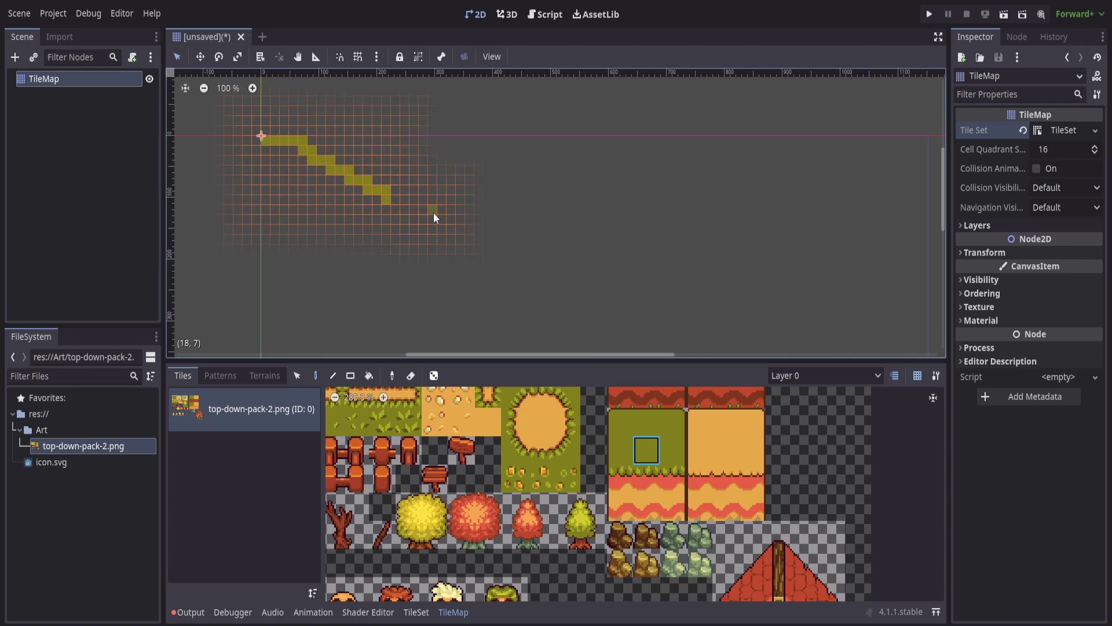
pyautogui.click(409, 190)
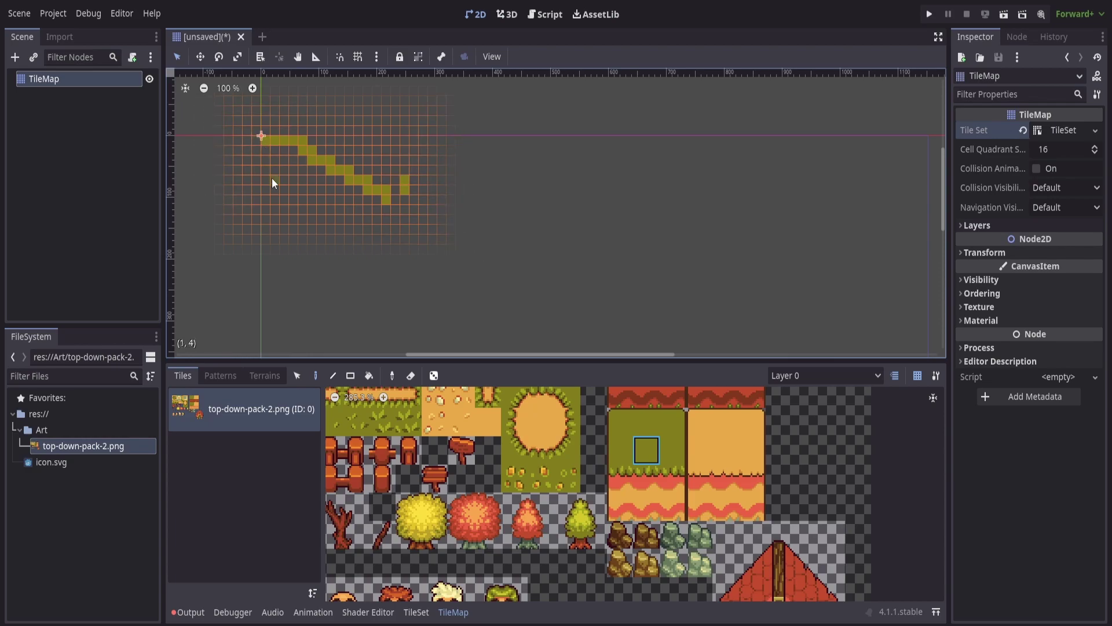
pyautogui.moveTo(308, 150)
pyautogui.mouseDown()
pyautogui.moveTo(470, 149)
pyautogui.moveTo(477, 255)
pyautogui.mouseUp()
# Step: Fill a rectangle about 24 by 13 tiles with the grass tile, starting at the scene origin
pyautogui.scroll(3, 344, 174)
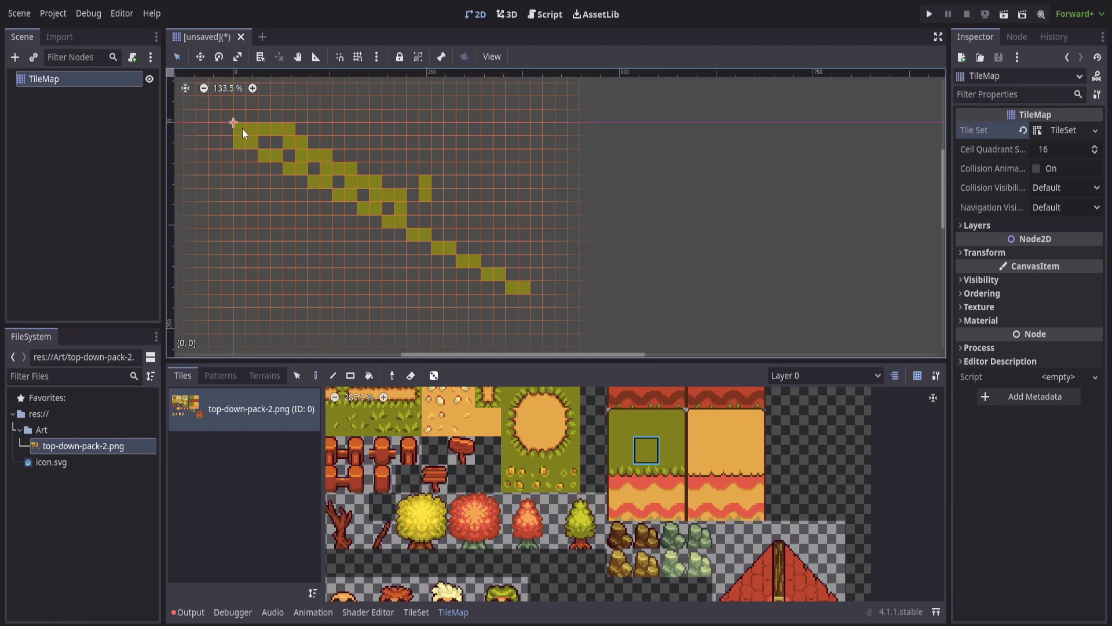
pyautogui.moveTo(242, 129); pyautogui.dragTo(525, 292)
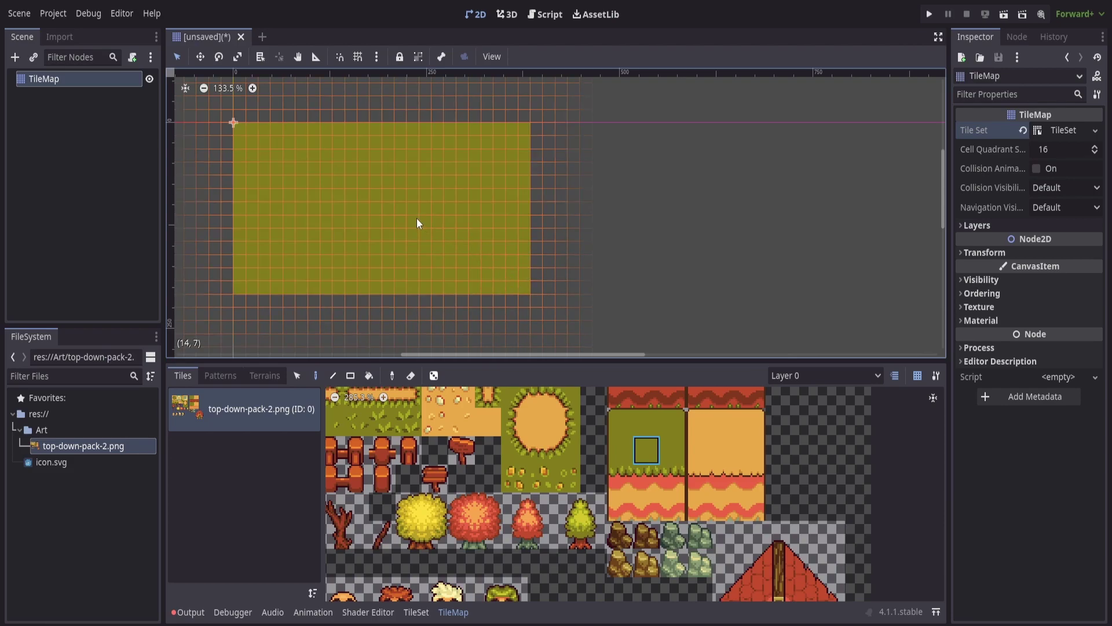
# Step: Hide the TileMap grid and show it again
pyautogui.click(918, 377)
pyautogui.click(919, 376)
pyautogui.click(919, 376)
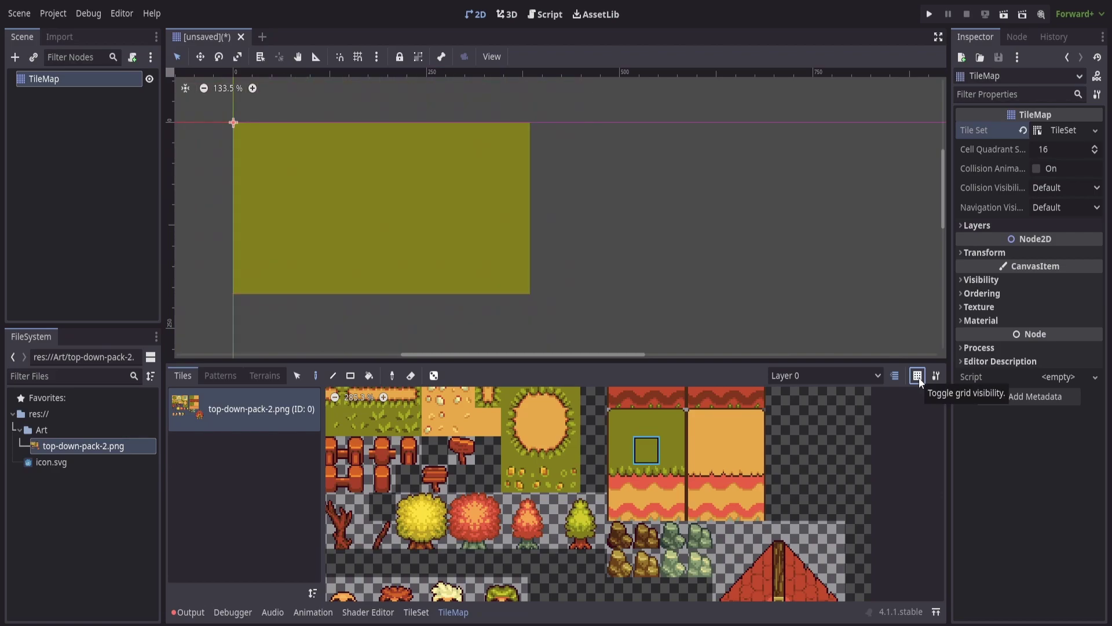
pyautogui.click(918, 377)
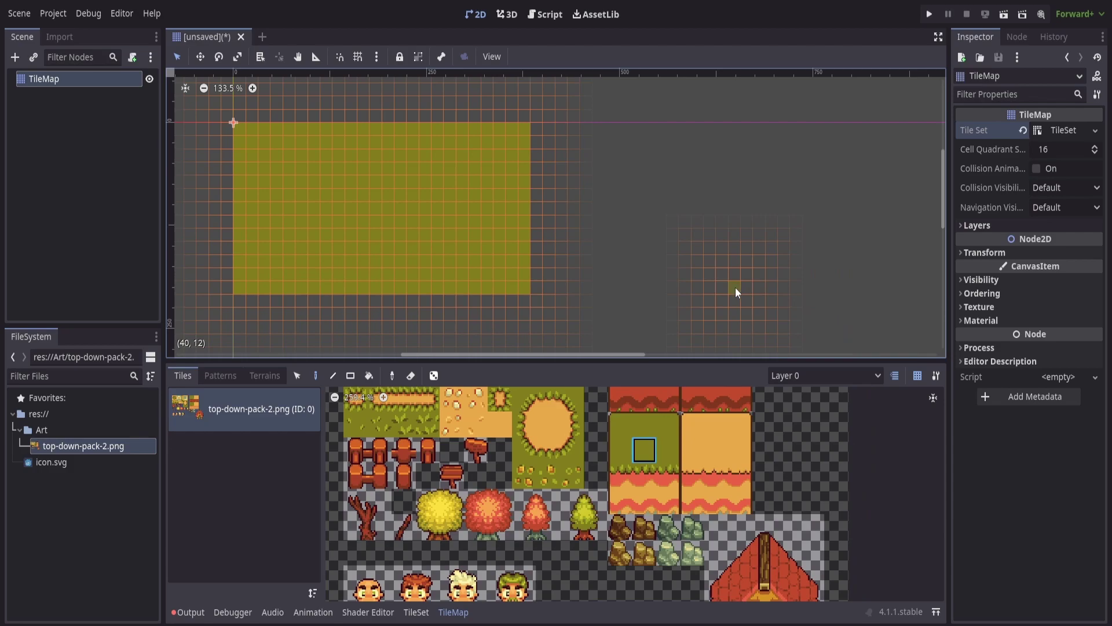
# Step: Select the three grass-topped cliff edge tiles together and stamp them twice along the lower edge of the grass area
pyautogui.click(620, 475)
pyautogui.moveTo(666, 475); pyautogui.dragTo(620, 475)
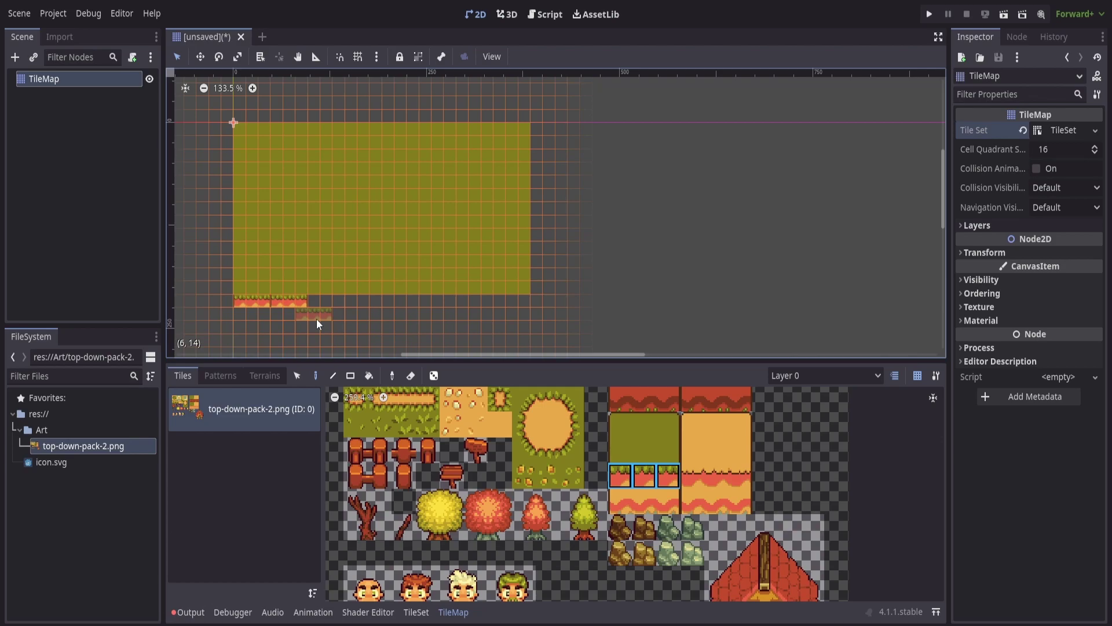
# Step: Try drawing a diagonal line of the cliff edge tiles beside the grass area with the Line tool, and undo it
pyautogui.click(334, 377)
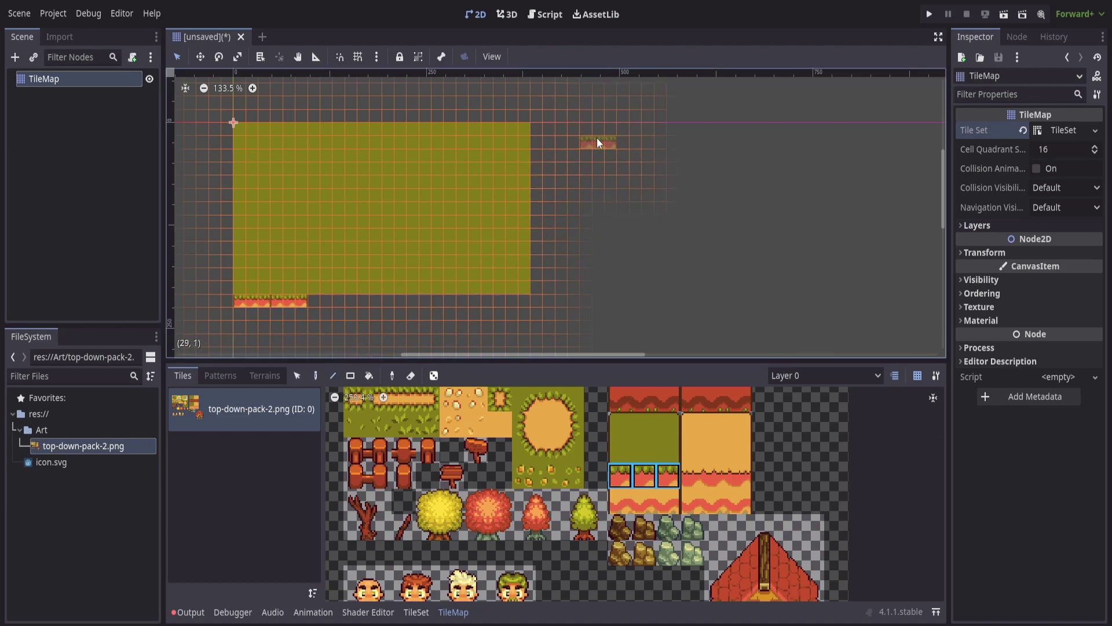
pyautogui.moveTo(596, 137)
pyautogui.mouseDown()
pyautogui.moveTo(830, 137)
pyautogui.moveTo(903, 192)
pyautogui.moveTo(898, 280)
pyautogui.mouseUp()
pyautogui.hotkey('ctrl', 'z')
# Step: Try filling an area beside the grass with the cliff edge tiles using the Rectangle tool, and undo it
pyautogui.click(350, 376)
pyautogui.moveTo(549, 128); pyautogui.dragTo(785, 307)
pyautogui.hotkey('ctrl', 'z')
# Step: Try bucket-filling the inside of a closed outline painted with the cliff edge tiles beside the grass, and undo it
pyautogui.click(369, 376)
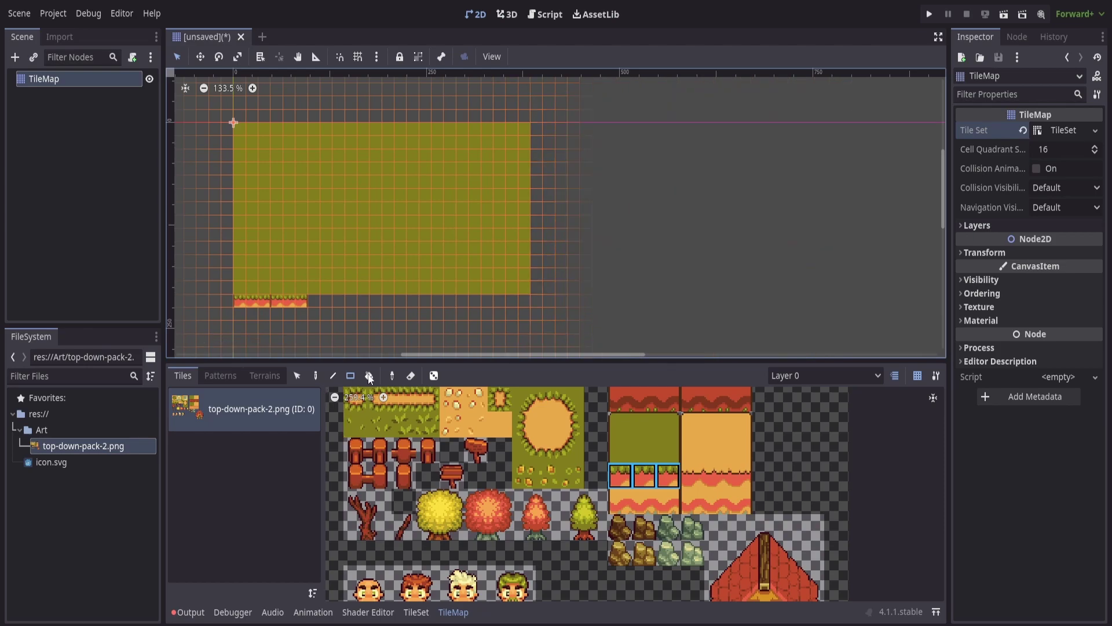
pyautogui.click(316, 375)
pyautogui.moveTo(578, 138)
pyautogui.mouseDown()
pyautogui.moveTo(577, 207)
pyautogui.moveTo(616, 142)
pyautogui.moveTo(666, 138)
pyautogui.mouseUp()
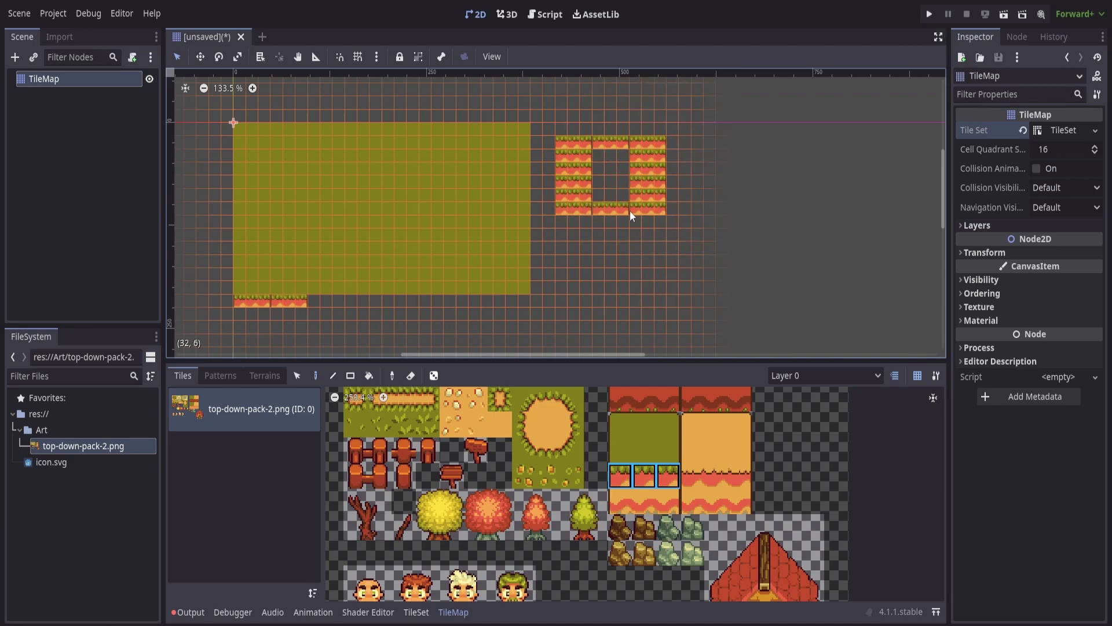
pyautogui.click(369, 375)
pyautogui.click(608, 174)
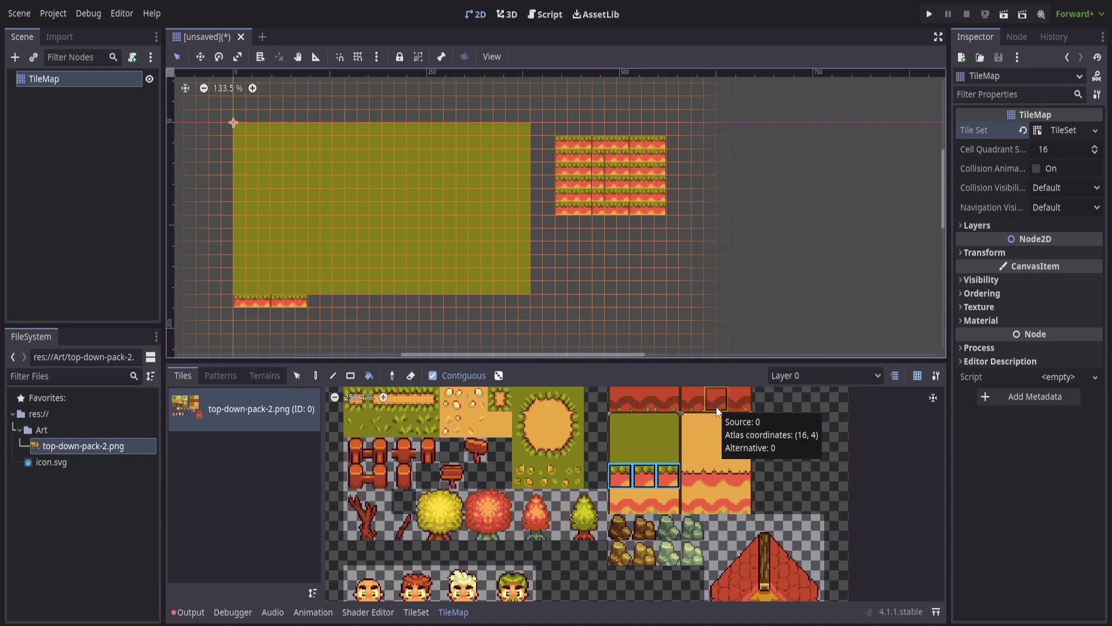
pyautogui.hotkey('ctrl', 'z')
pyautogui.hotkey('ctrl', 'z')
pyautogui.hotkey('ctrl', 'z')
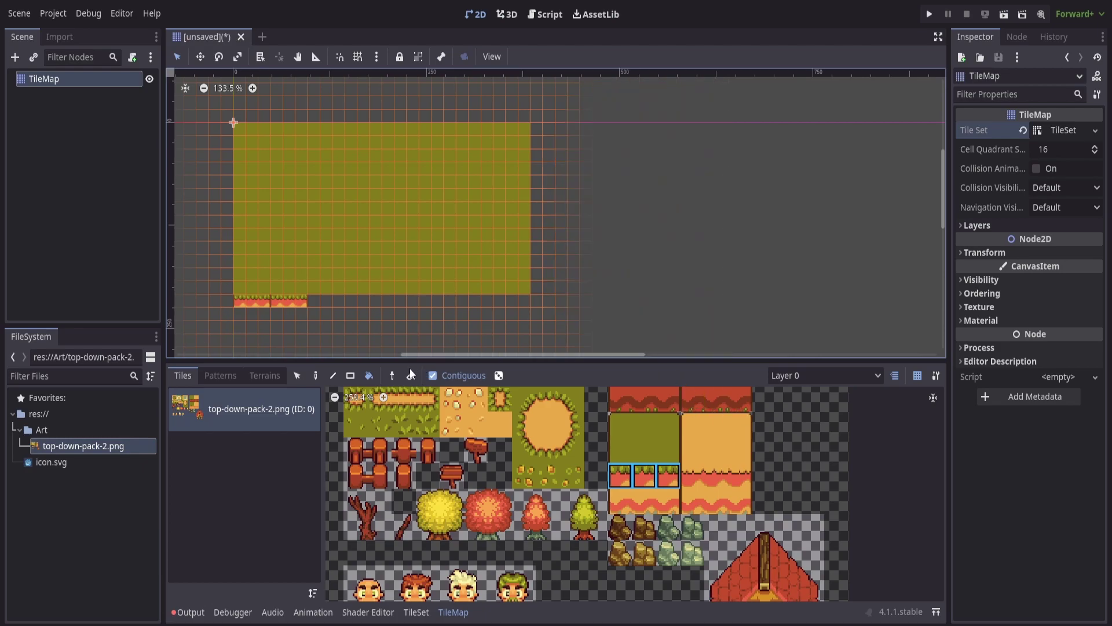
# Step: Pick the plain grass tile from the map, try a freehand stroke of it beside the grass area, and undo it
pyautogui.click(438, 229)
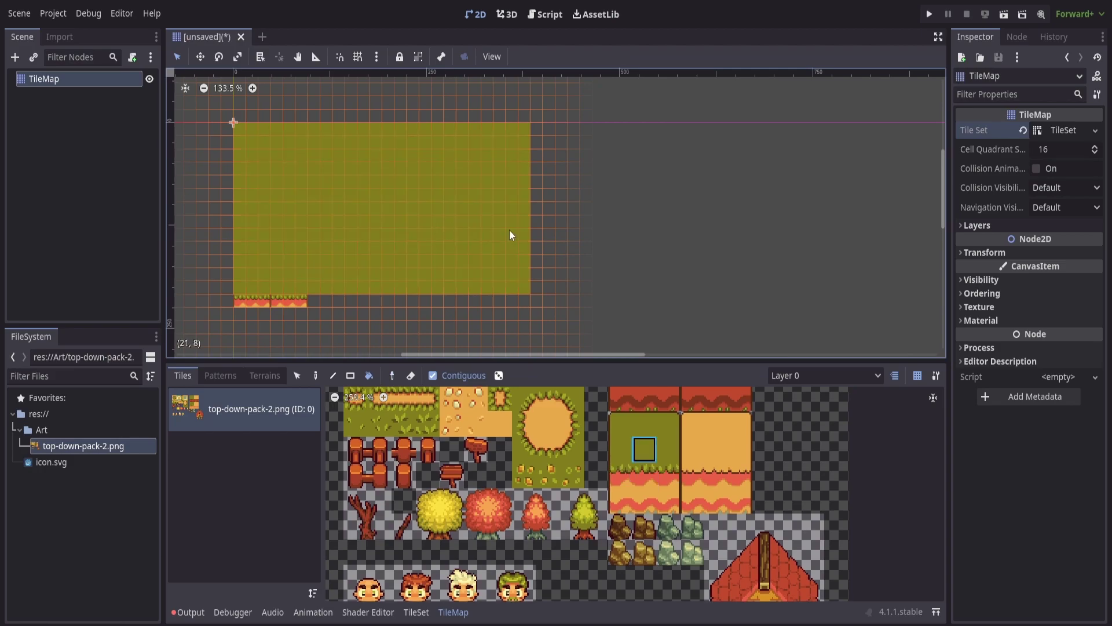
pyautogui.click(315, 375)
pyautogui.moveTo(573, 194); pyautogui.dragTo(687, 261)
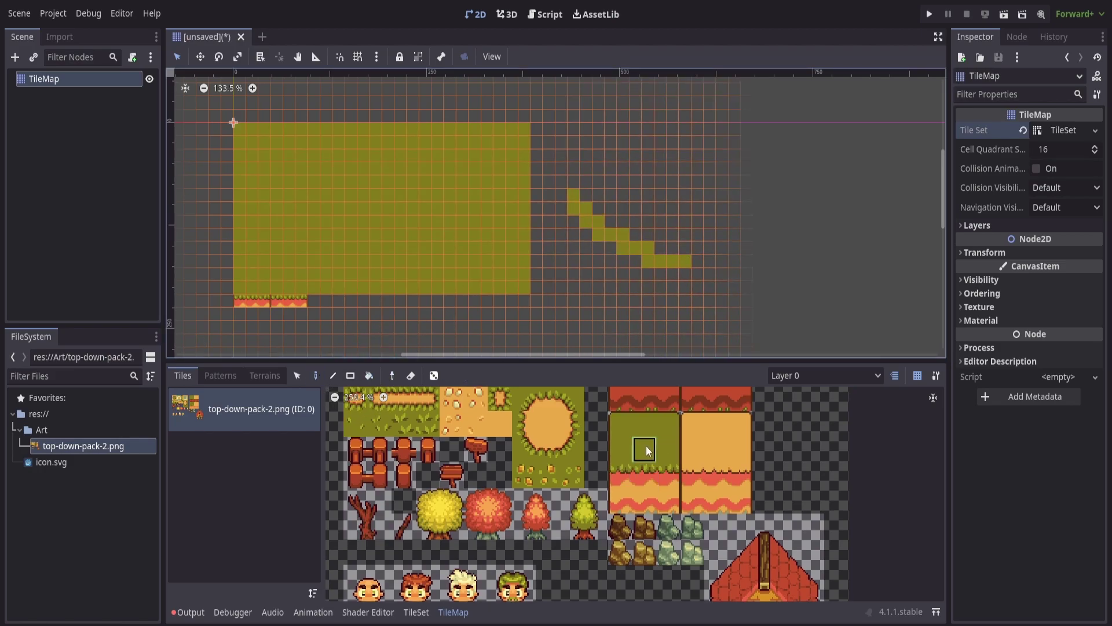
pyautogui.hotkey('ctrl', 'z')
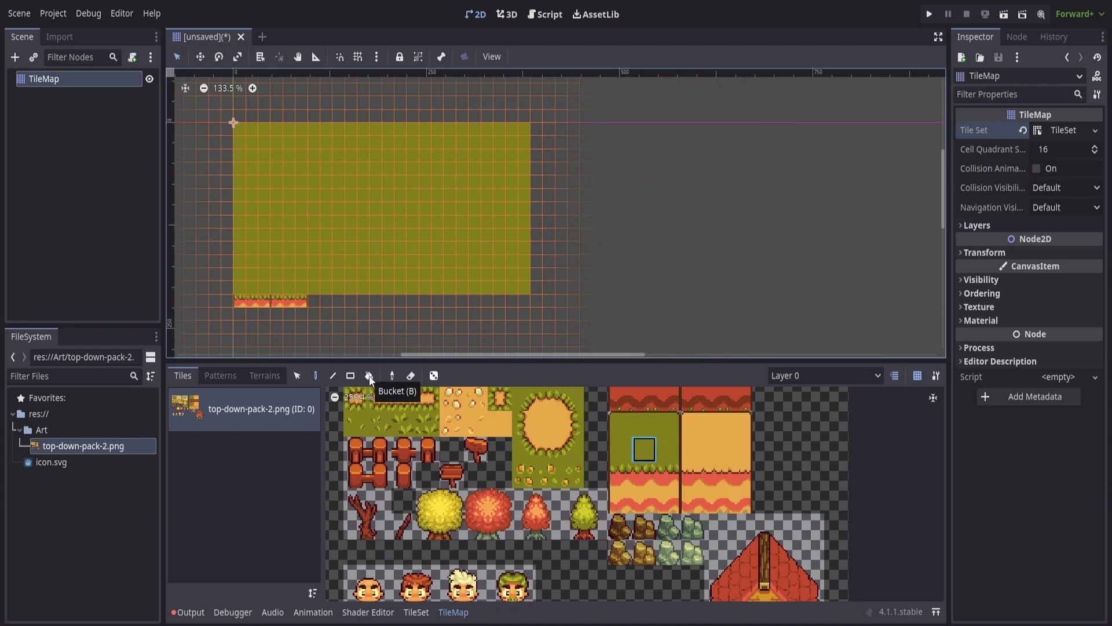
# Step: Select the four pebbled dirt tiles, turn on random tile placement, and paint a vertical dirt strip in the middle of the grass area
pyautogui.scroll(4, 506, 513)
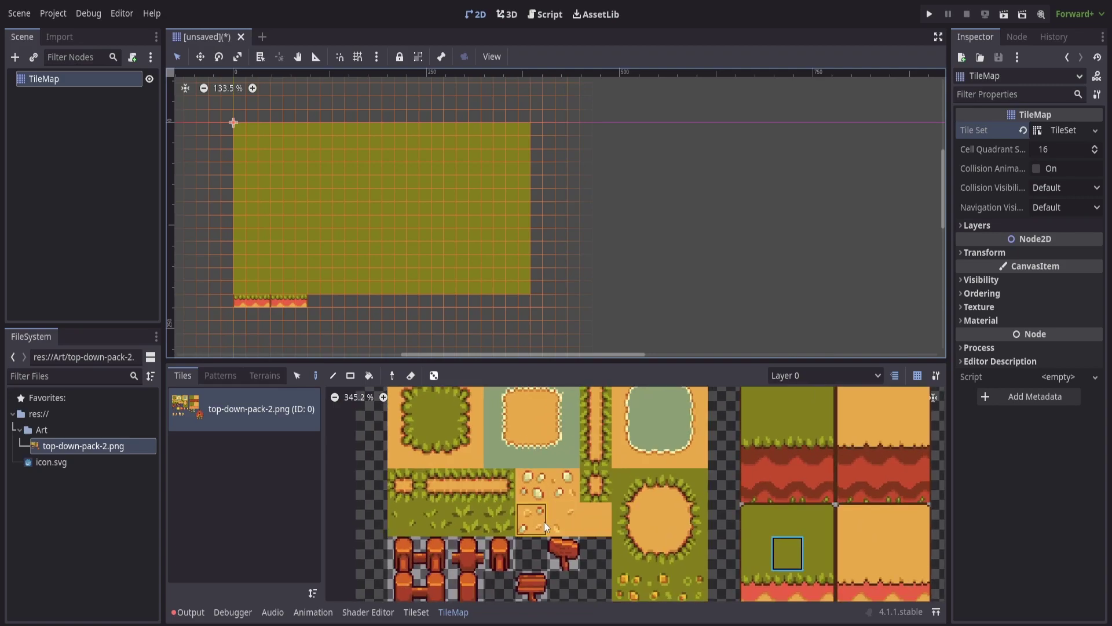
pyautogui.scroll(1, 544, 519)
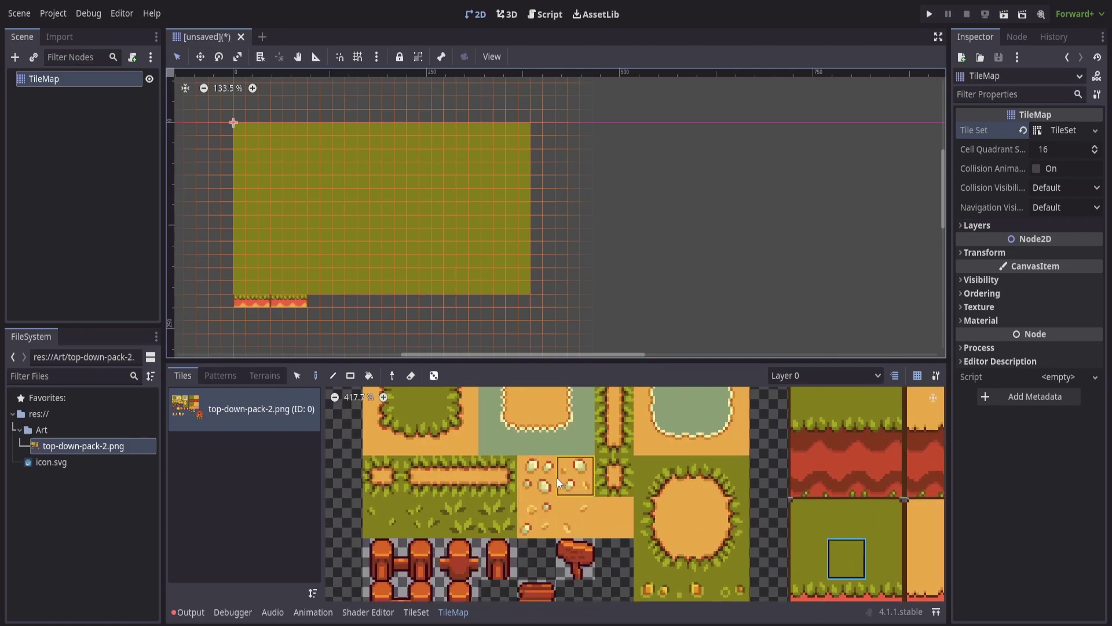
pyautogui.click(537, 475)
pyautogui.keyDown('shift'); pyautogui.click(575, 515); pyautogui.keyUp('shift')
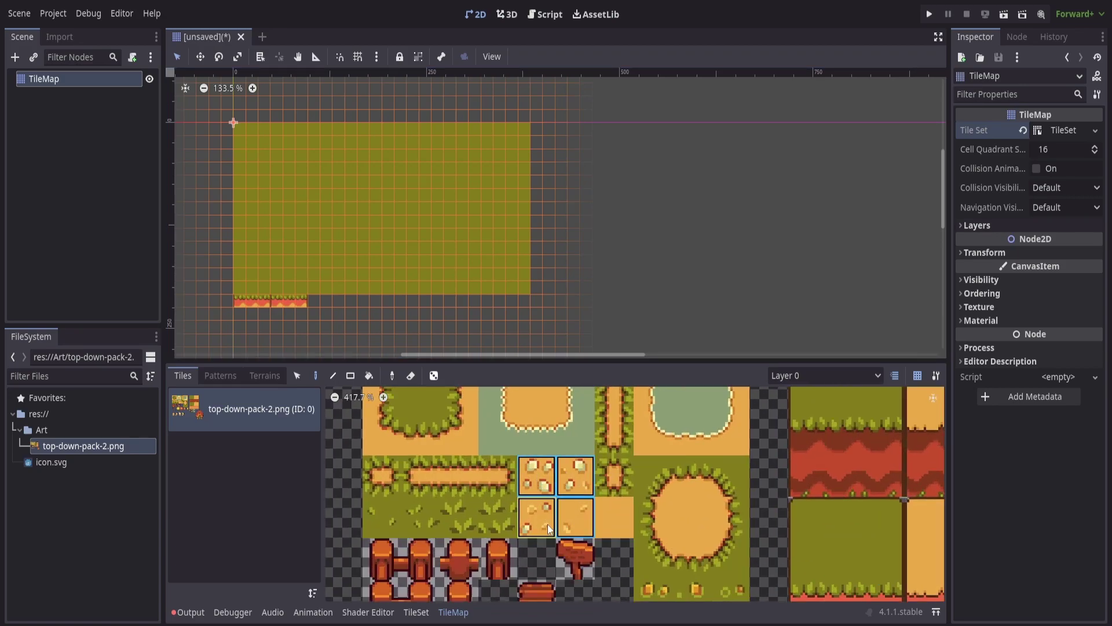
pyautogui.click(434, 376)
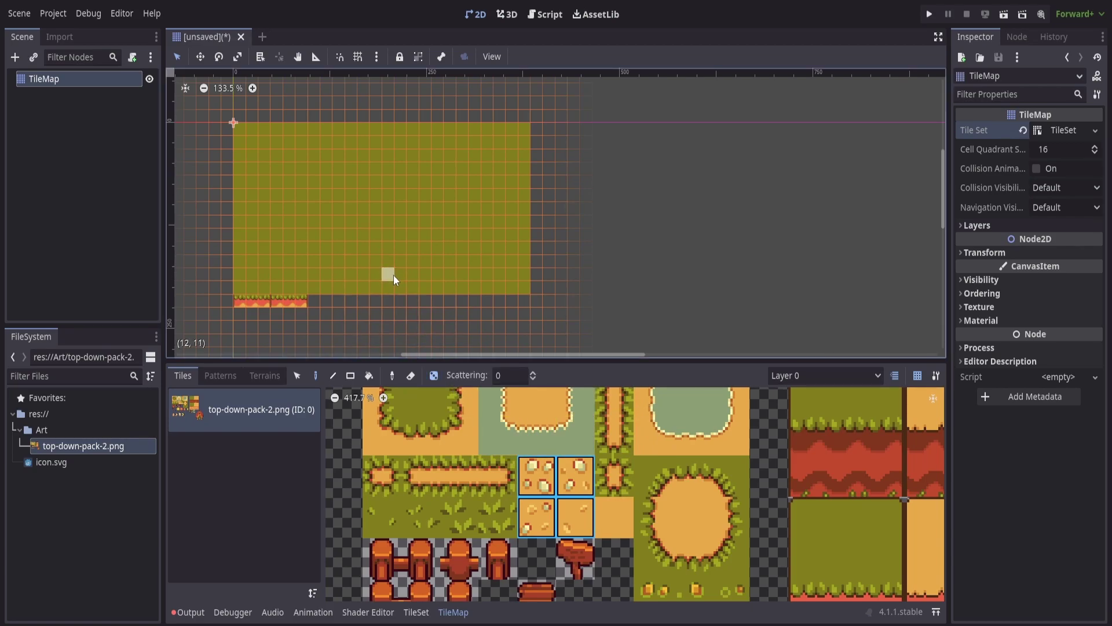
pyautogui.moveTo(387, 256); pyautogui.dragTo(388, 166)
pyautogui.scroll(-1, 388, 165)
pyautogui.scroll(9, 380, 200)
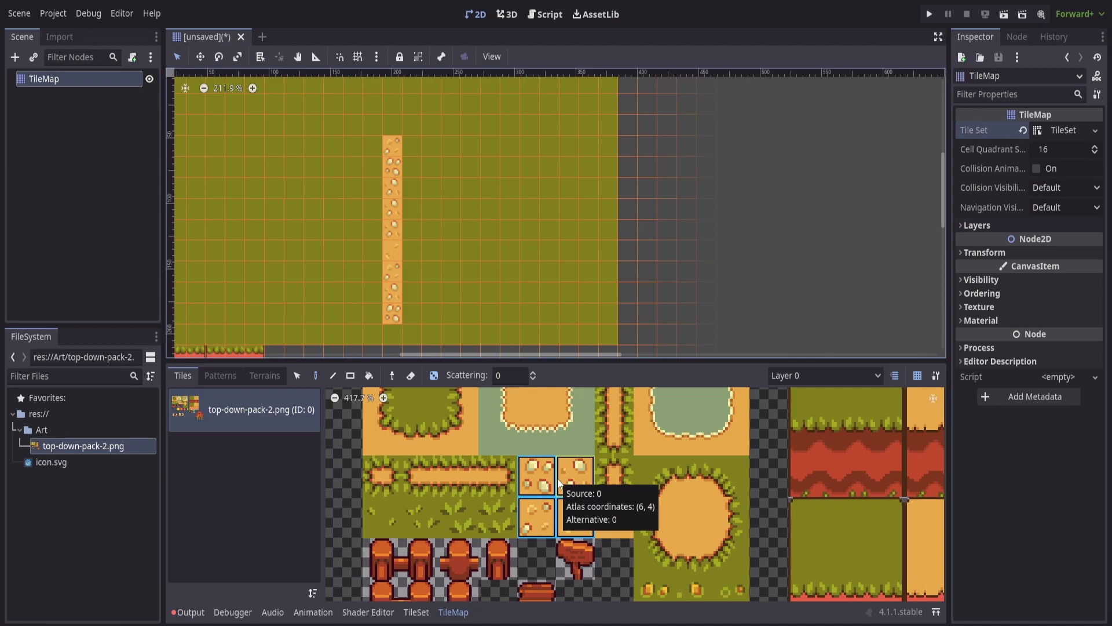
# Step: Select the four leafy grass tiles and randomly fill a rectangle of about 5 by 5 tiles beside the dirt strip
pyautogui.click(384, 508)
pyautogui.moveTo(411, 519); pyautogui.dragTo(379, 515)
pyautogui.moveTo(232, 144); pyautogui.dragTo(304, 227)
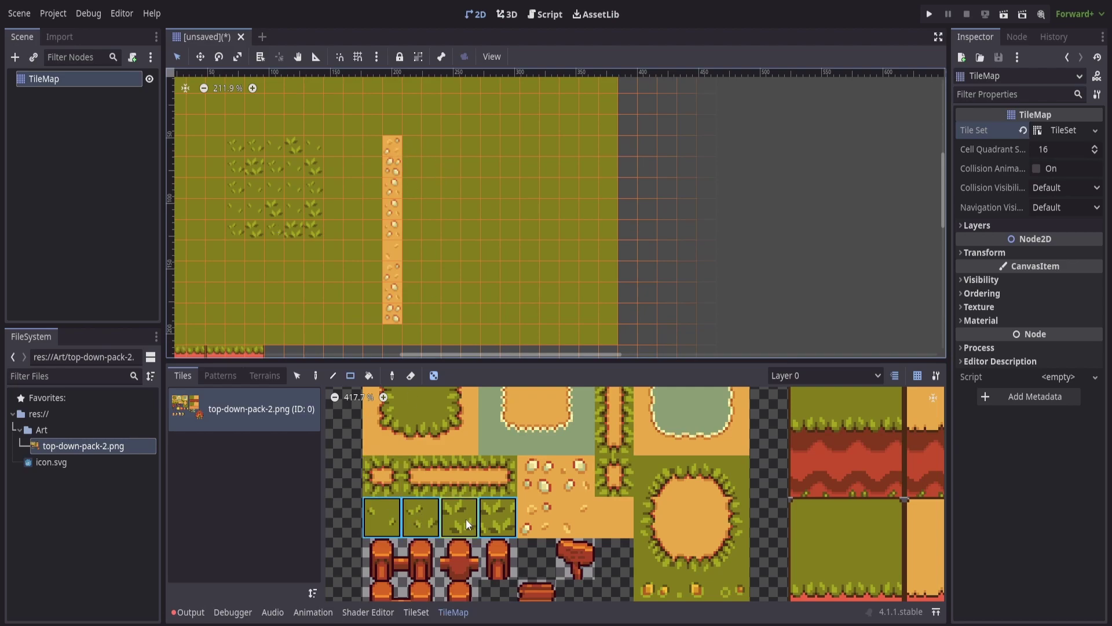
# Step: Try placing the yellow tree on the grass in the same layer, and undo it
pyautogui.scroll(-4, 527, 526)
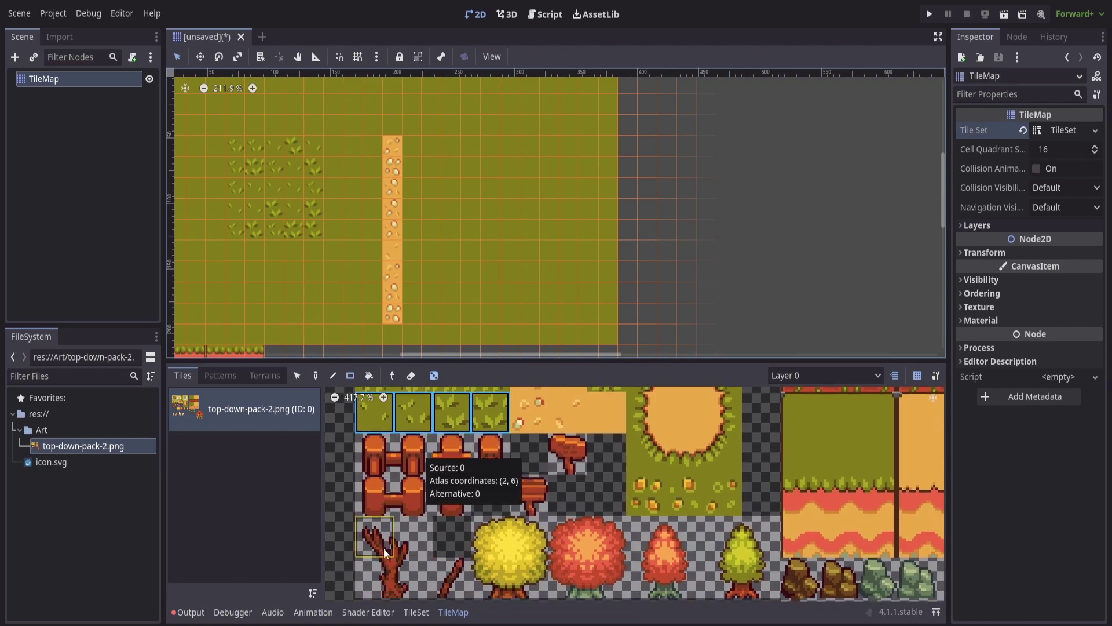
pyautogui.click(504, 561)
pyautogui.click(499, 259)
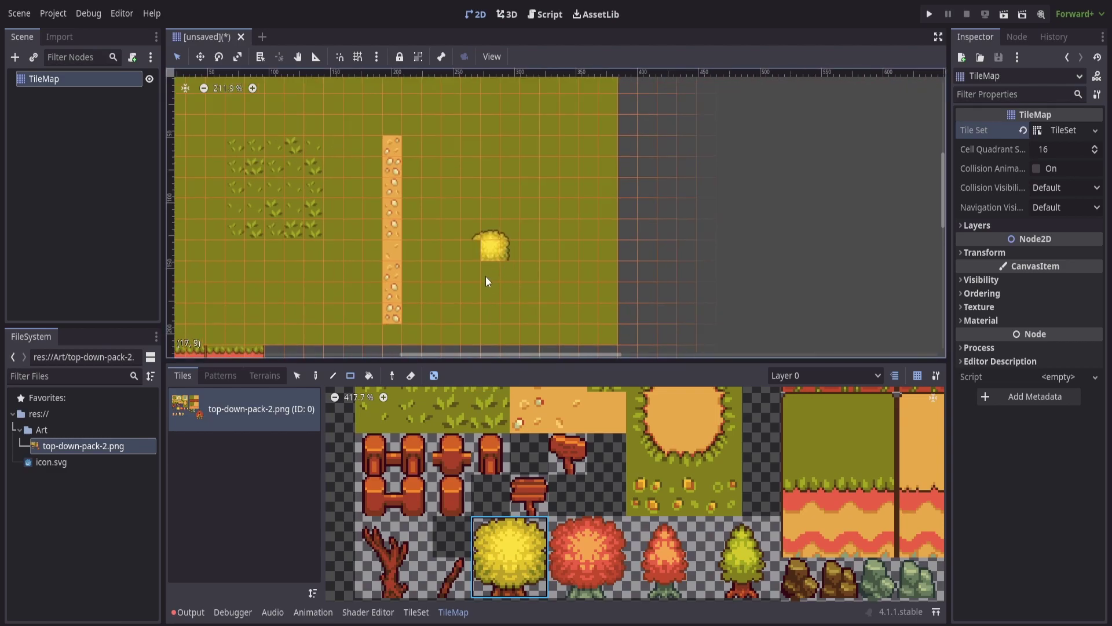
pyautogui.scroll(1, 485, 276)
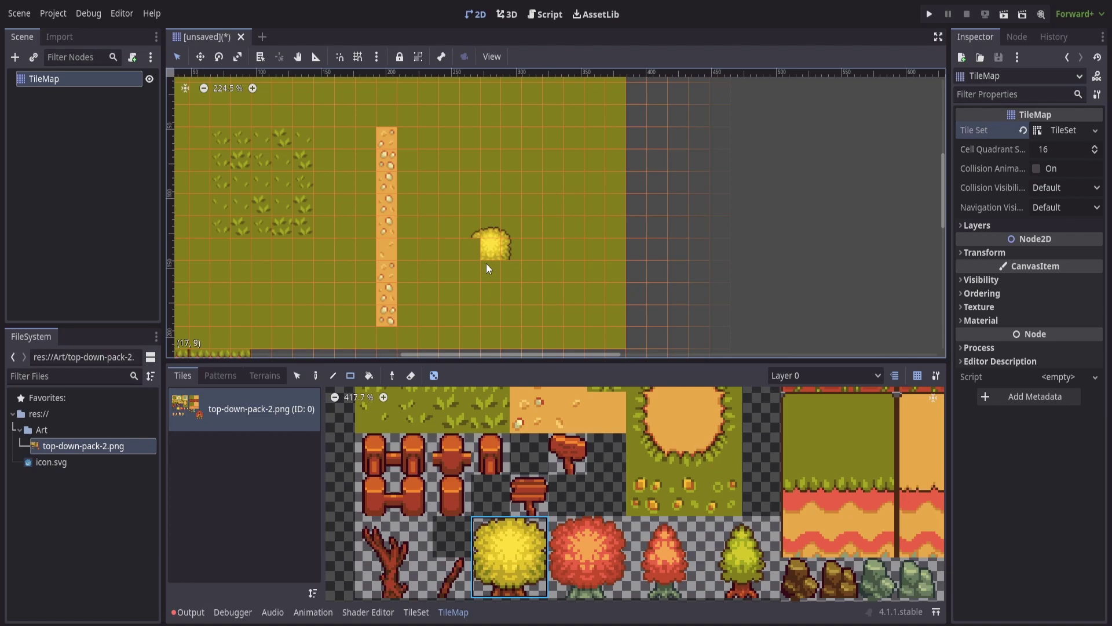
pyautogui.hotkey('ctrl', 'z')
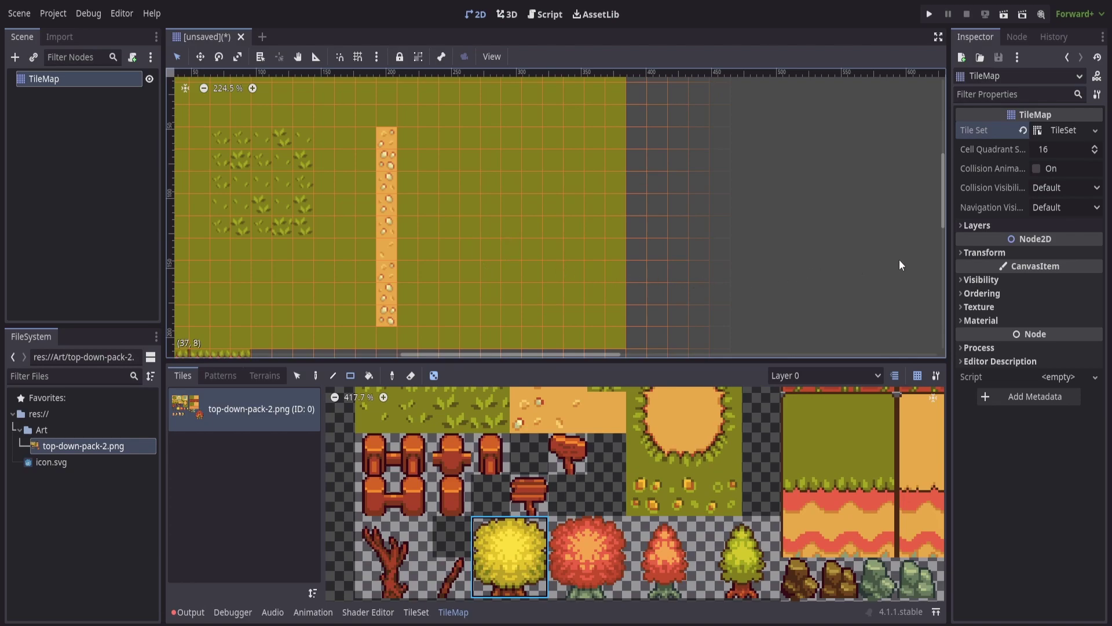
# Step: Name the TileMap's first layer Ground and check it in the layer choices for drawing
pyautogui.click(964, 225)
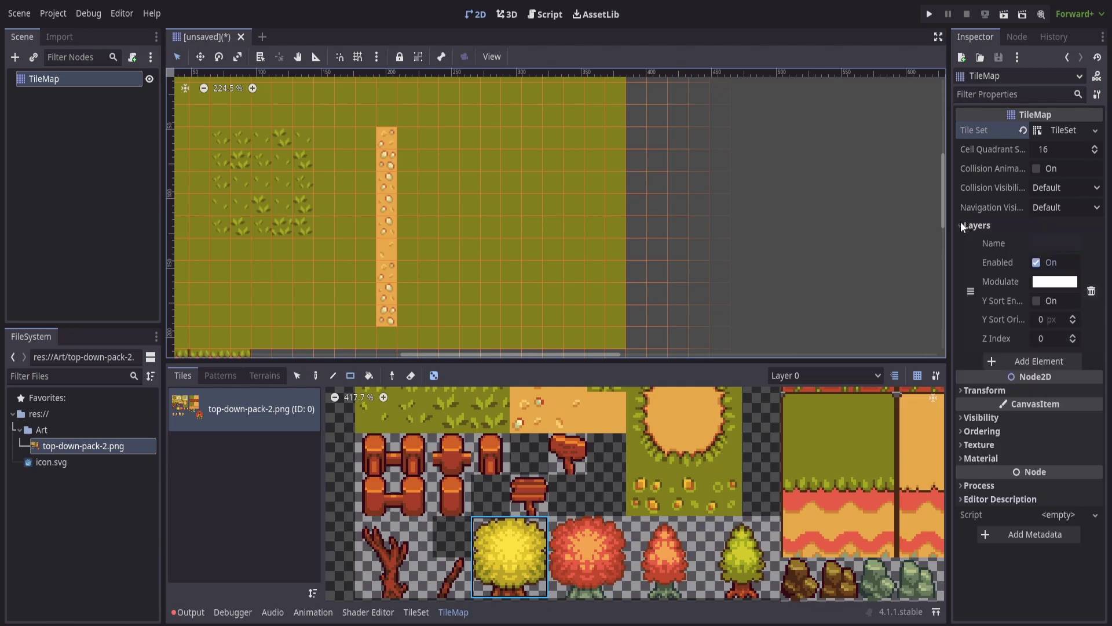
pyautogui.click(1058, 244)
pyautogui.write('Ground')
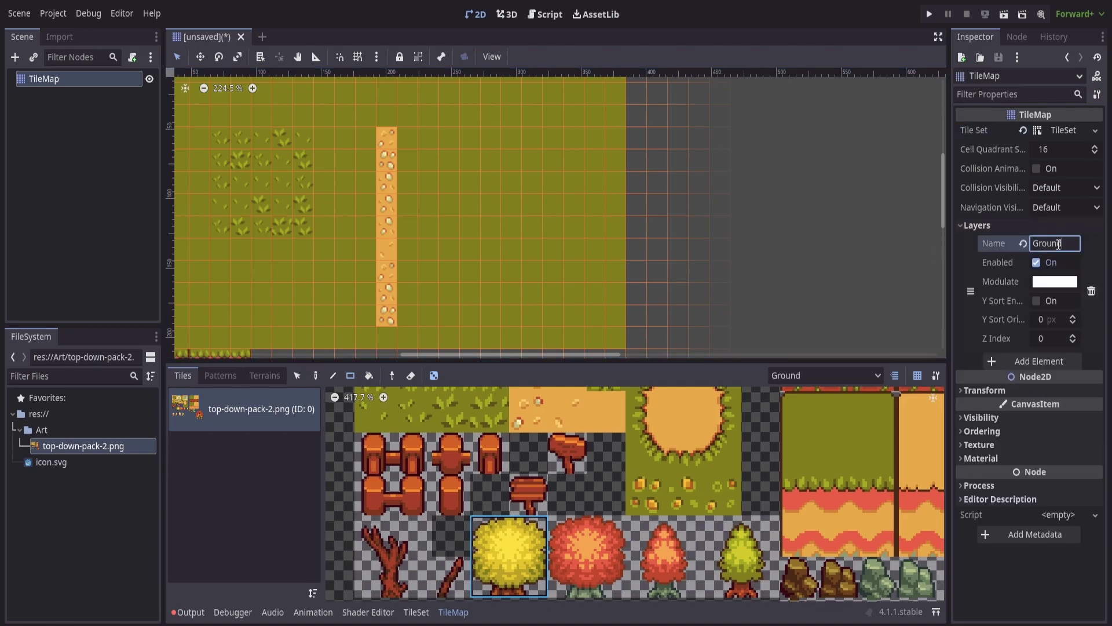
pyautogui.press('Return')
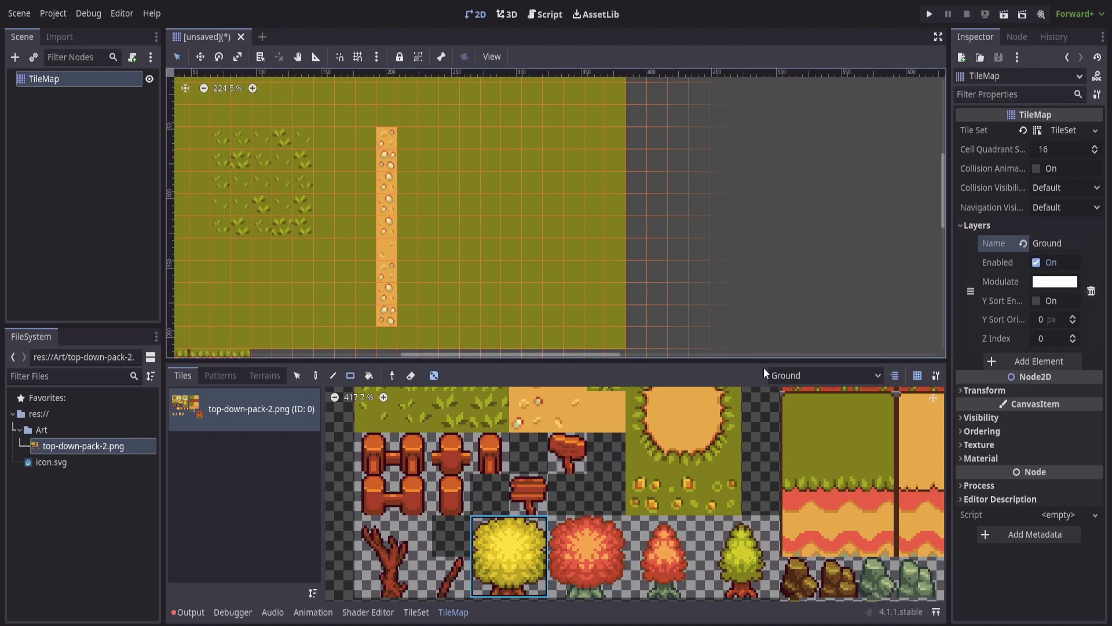
pyautogui.click(833, 378)
pyautogui.click(841, 374)
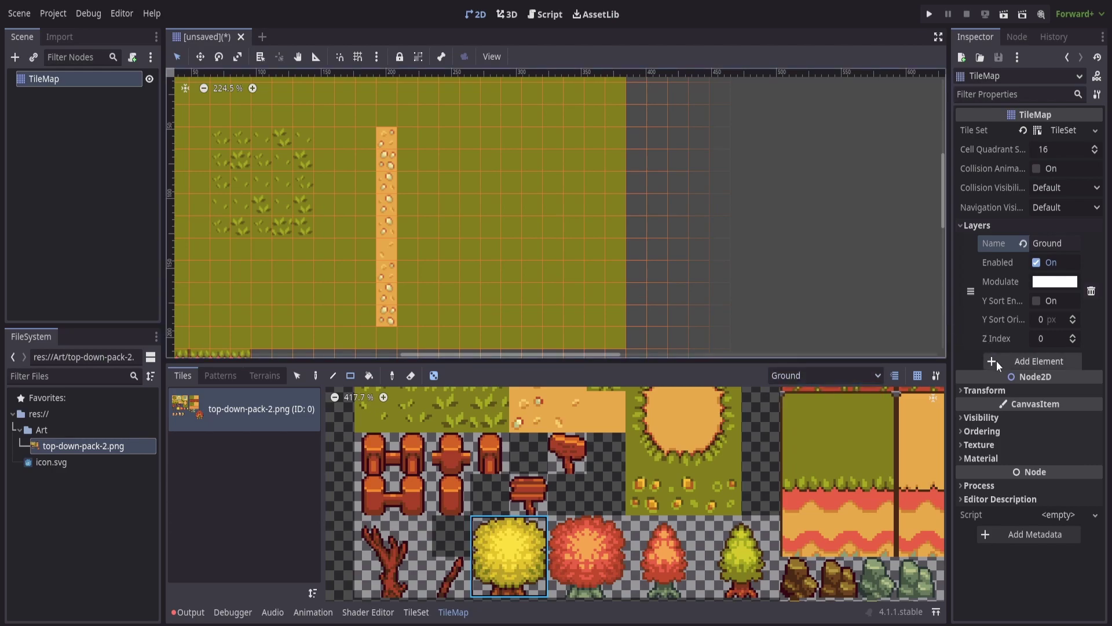
# Step: Add a second layer to the TileMap and name it Objects
pyautogui.click(1013, 363)
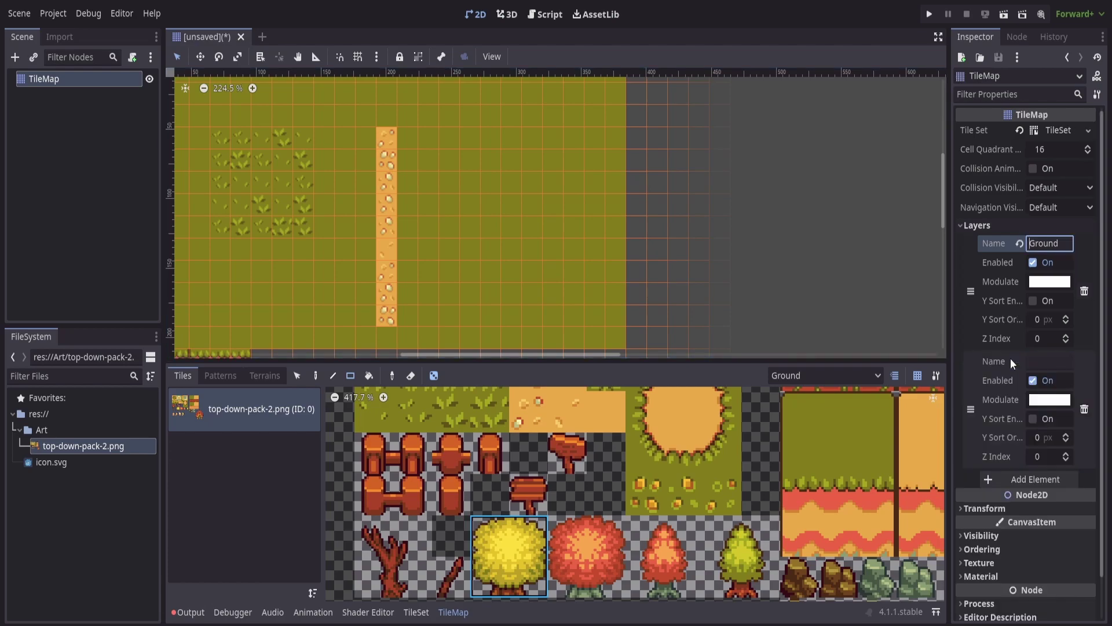
pyautogui.click(1055, 360)
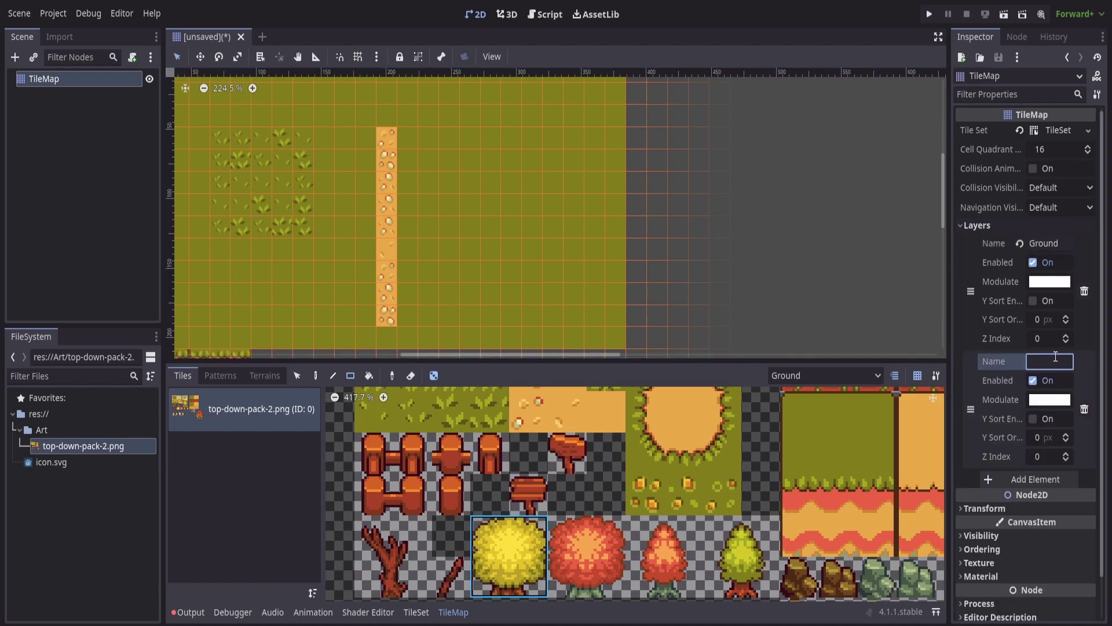
pyautogui.write('Objects')
pyautogui.press('Return')
# Step: Make Objects the active drawing layer and place a cluster of six yellow trees on the grass, across the dirt strip from the leafy patch
pyautogui.click(873, 377)
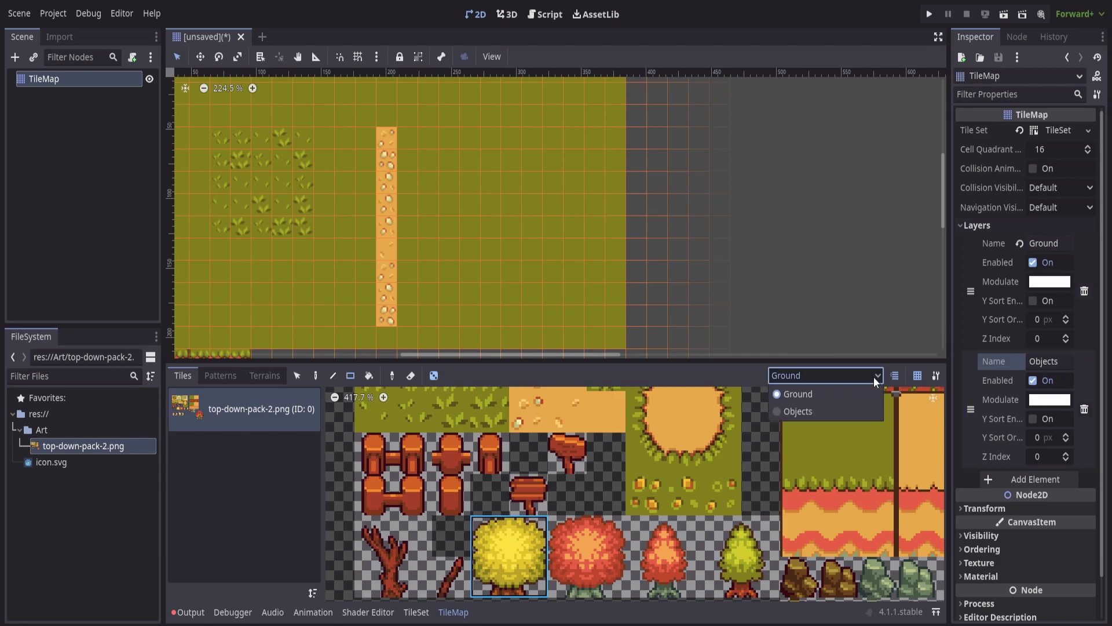
pyautogui.click(853, 405)
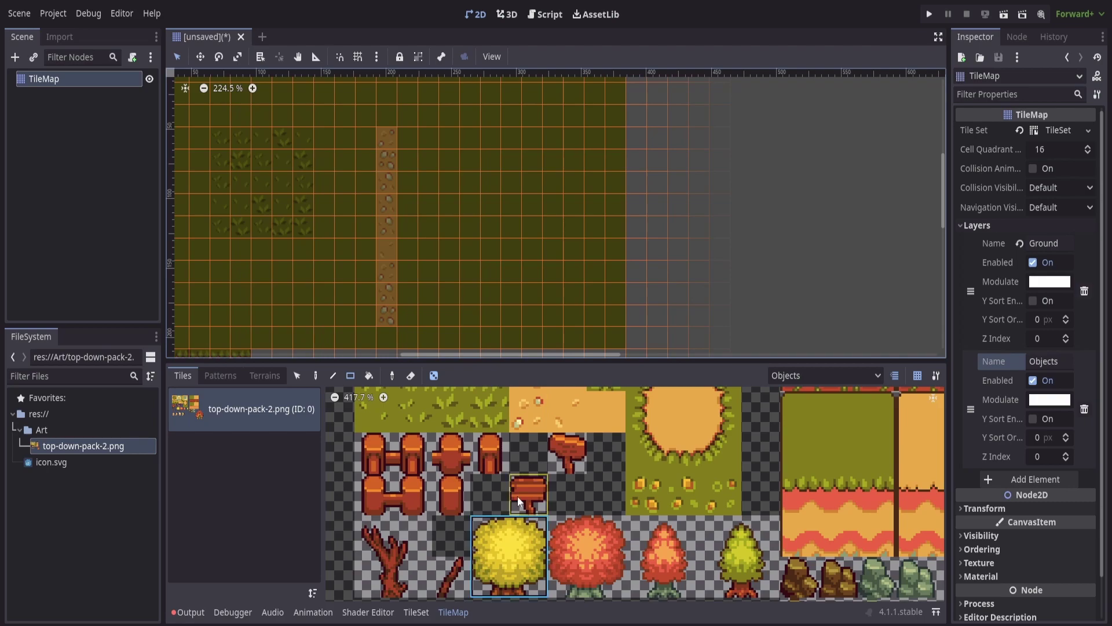
pyautogui.click(566, 267)
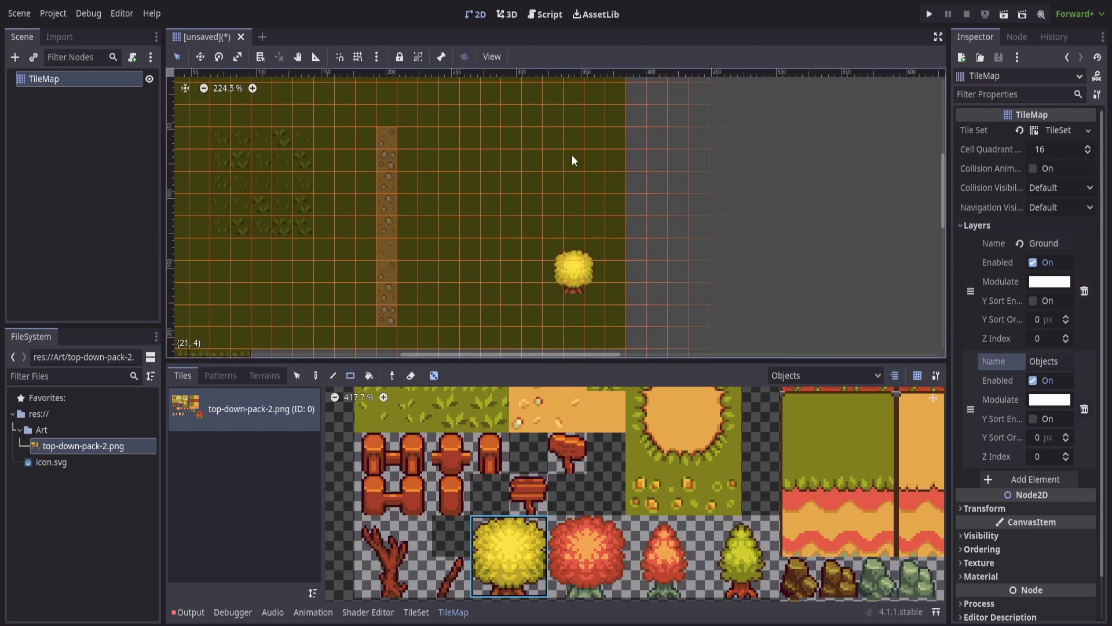
pyautogui.click(573, 204)
pyautogui.click(543, 248)
pyautogui.click(524, 222)
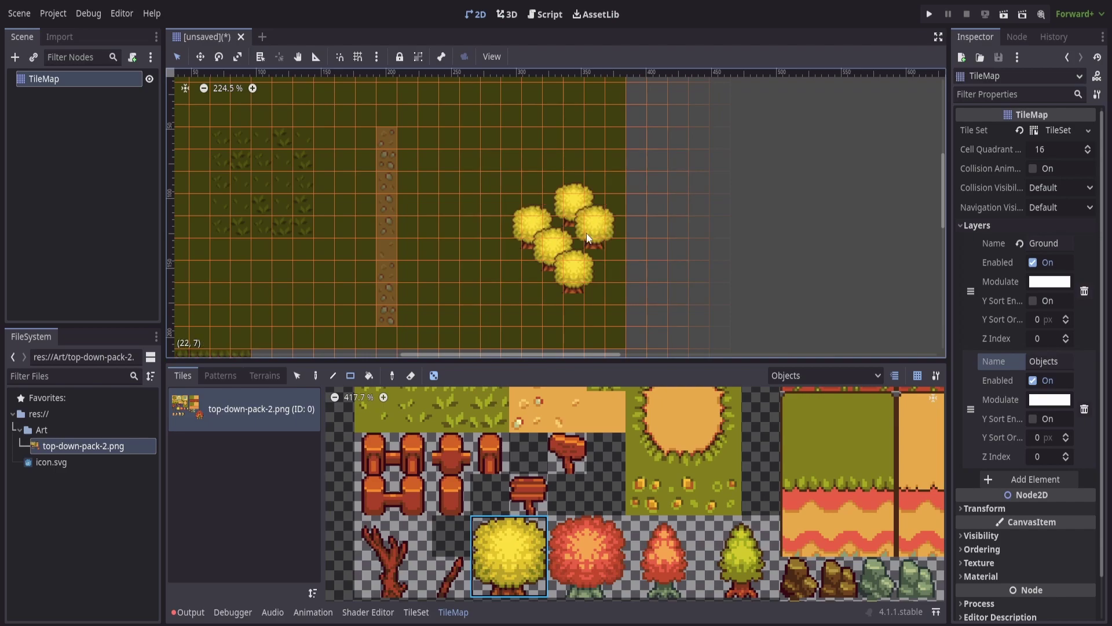
pyautogui.click(587, 241)
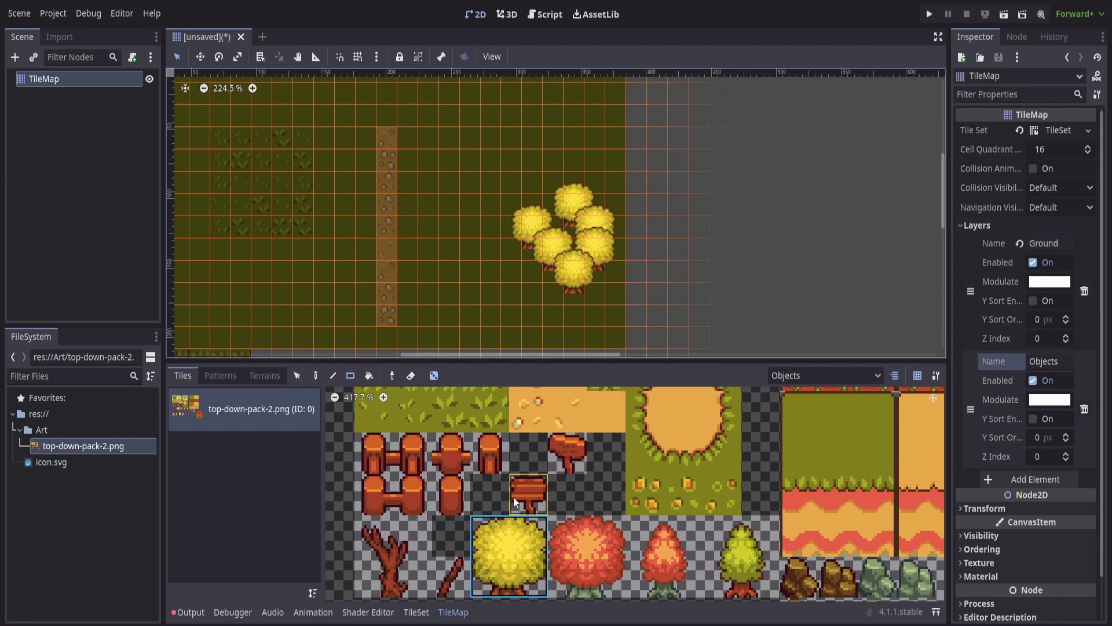
# Step: Open the TileSet editor, view the map without layer highlighting, and switch the editor to its tile property painting mode
pyautogui.click(413, 612)
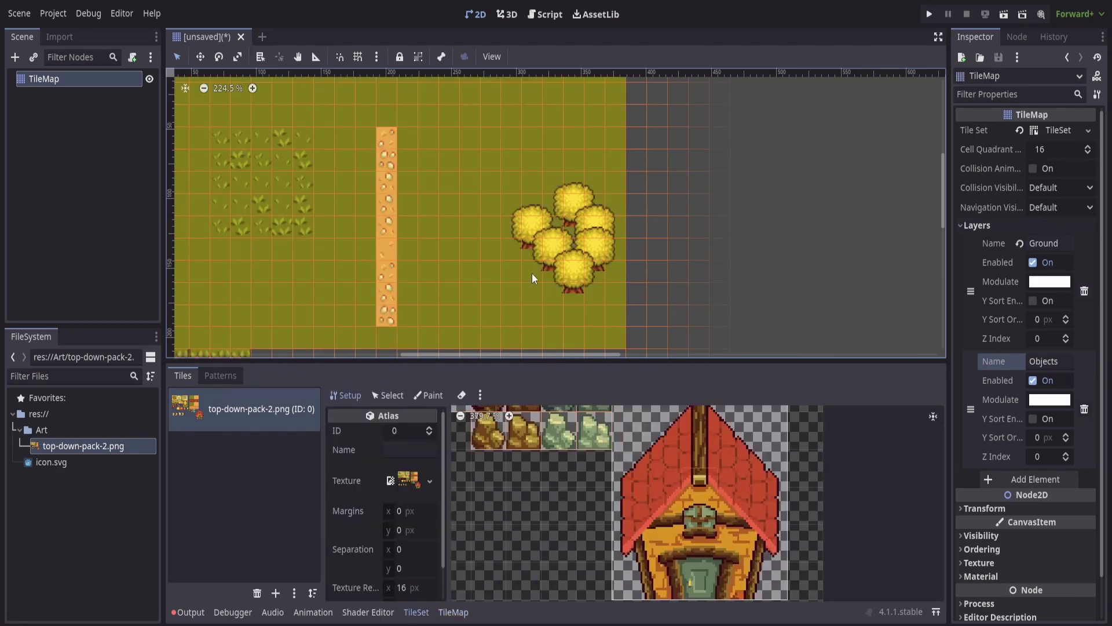
pyautogui.scroll(-1, 532, 273)
pyautogui.moveTo(341, 185); pyautogui.dragTo(454, 204, button='middle')
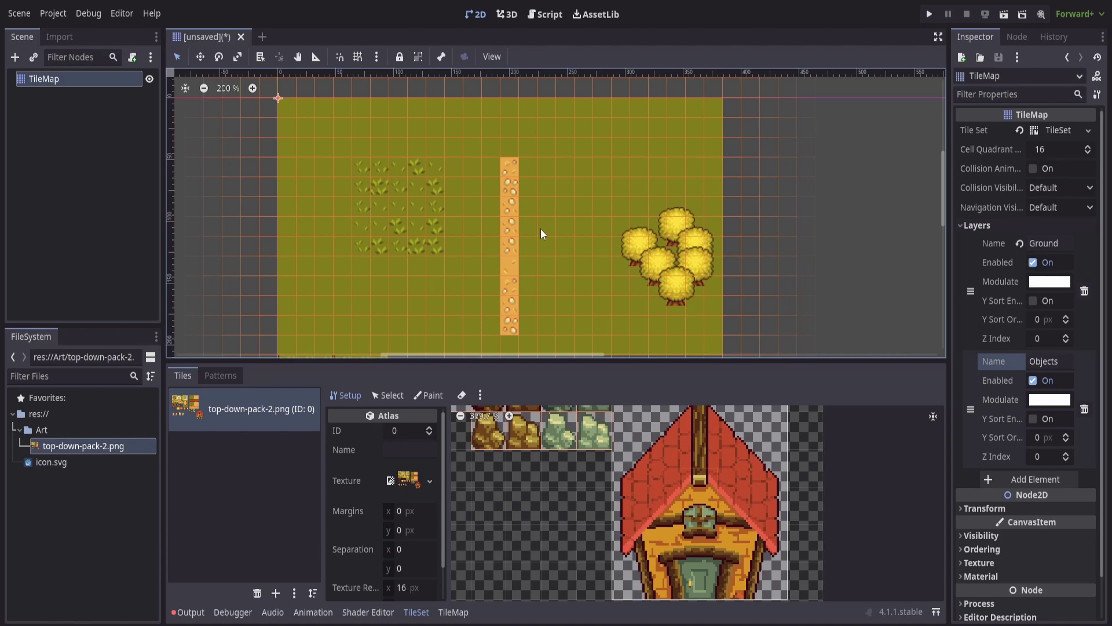
pyautogui.click(430, 395)
pyautogui.click(636, 293)
# Step: Return to TileMap drawing and place red trees around the yellow tree cluster on the Objects layer
pyautogui.click(46, 80)
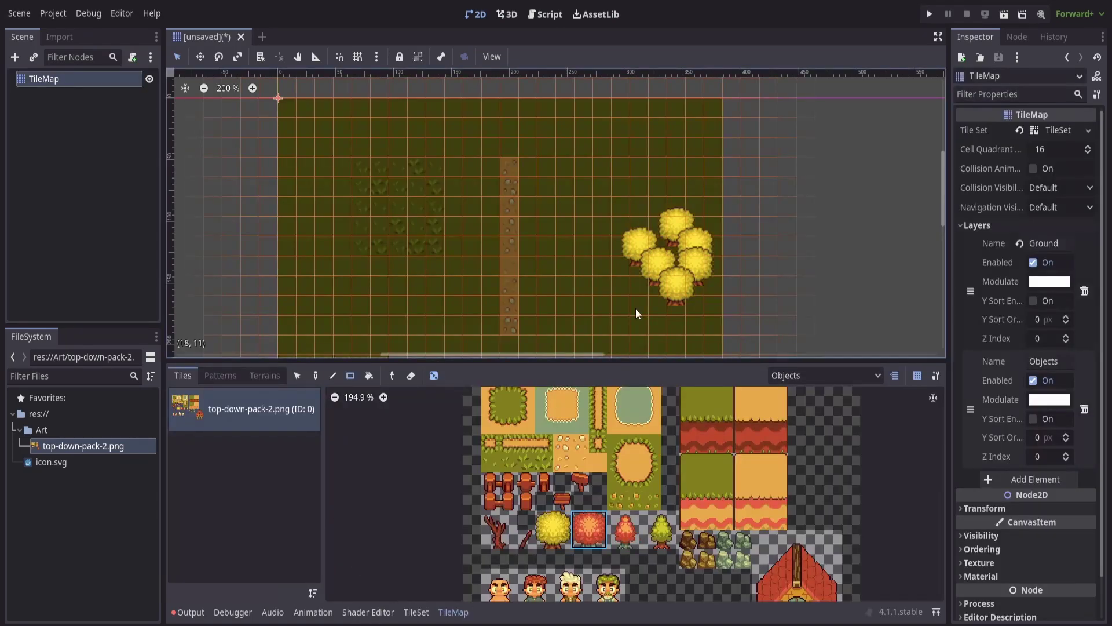
pyautogui.click(666, 310)
pyautogui.click(677, 174)
pyautogui.scroll(-2, 696, 215)
# Step: On the Ground layer, use the five dirt tiles to widen the vertical path to two tiles and paint a two-tile-wide horizontal path across the grass
pyautogui.click(825, 376)
pyautogui.click(805, 390)
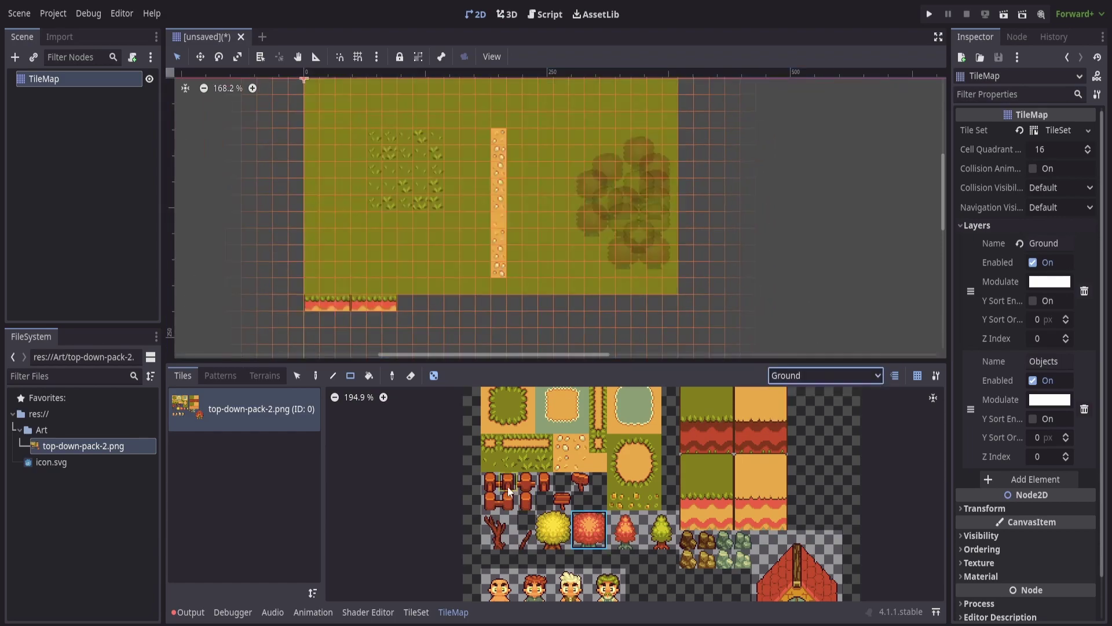
pyautogui.scroll(2, 516, 547)
pyautogui.moveTo(560, 525); pyautogui.dragTo(528, 509)
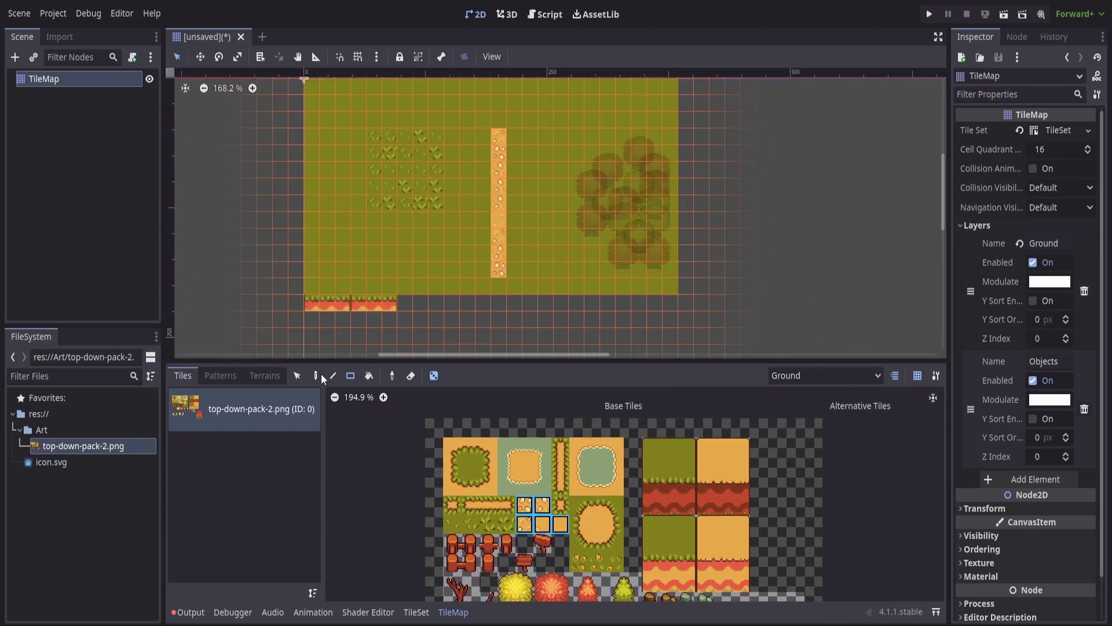
pyautogui.moveTo(514, 277); pyautogui.dragTo(514, 148)
pyautogui.moveTo(504, 151); pyautogui.dragTo(469, 275, button='middle')
pyautogui.moveTo(268, 229); pyautogui.dragTo(618, 218)
# Step: Place the house beside the vertical path on the Objects layer, and draw a plain dirt walkway in front of it on the Ground layer
pyautogui.scroll(1, 457, 276)
pyautogui.click(391, 217)
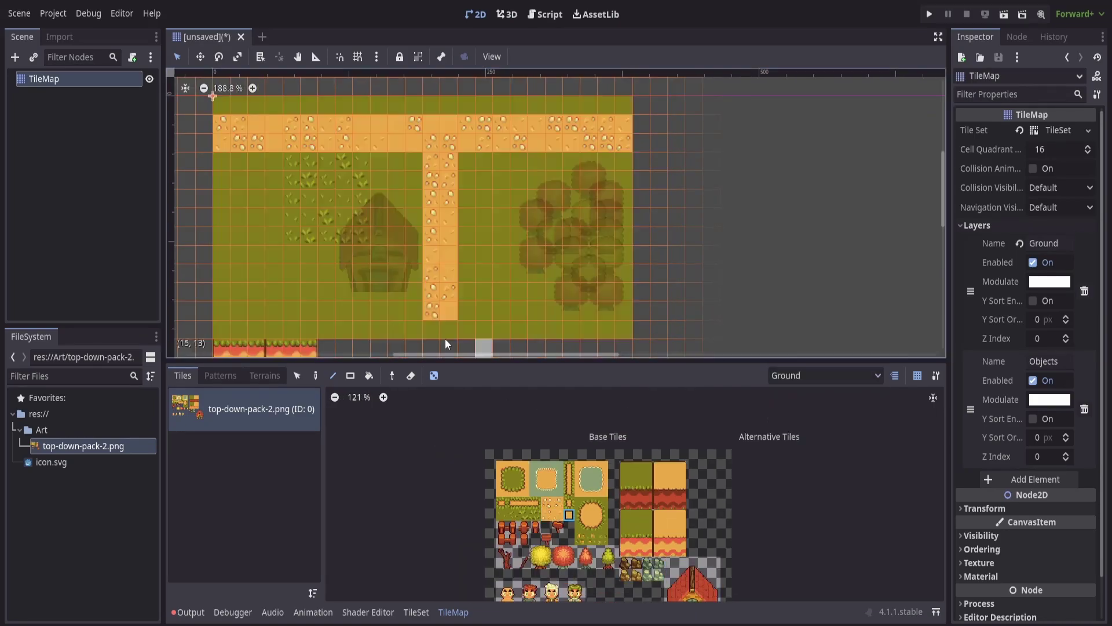
pyautogui.moveTo(415, 310); pyautogui.dragTo(361, 310)
# Step: Select the red-haired character and place it in front of the house
pyautogui.scroll(4, 548, 582)
pyautogui.scroll(-3, 468, 512)
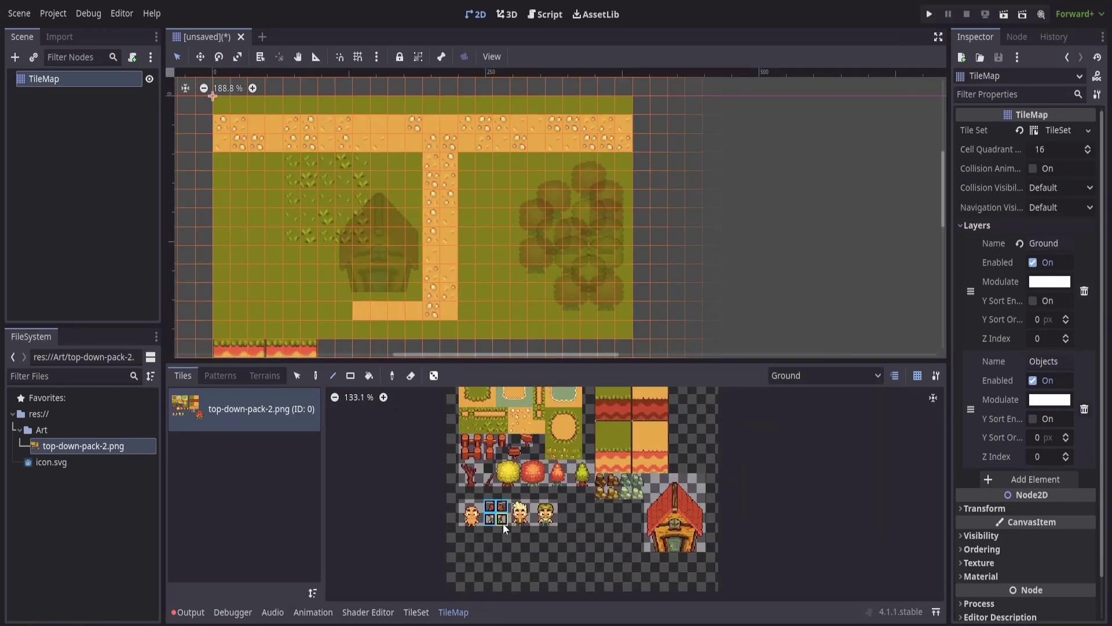
pyautogui.click(334, 304)
# Step: Switch to the Objects layer and draw a horizontal row of fence tiles beside the house
pyautogui.scroll(2, 451, 203)
pyautogui.click(490, 439)
pyautogui.click(826, 376)
pyautogui.click(822, 408)
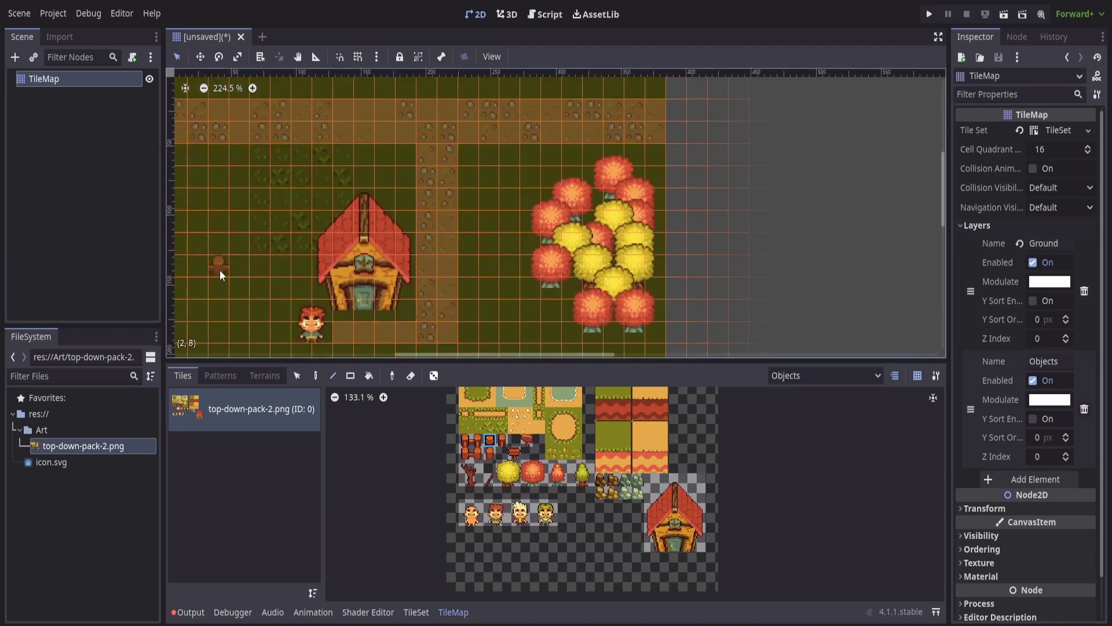
pyautogui.moveTo(220, 274); pyautogui.dragTo(284, 274)
pyautogui.scroll(3, 579, 492)
# Step: Add corner, side and lower-row fence tiles to close the fence into a rectangular enclosure beside the house
pyautogui.click(467, 430)
pyautogui.click(198, 267)
pyautogui.click(467, 454)
pyautogui.moveTo(199, 287)
pyautogui.mouseDown()
pyautogui.moveTo(198, 336)
pyautogui.moveTo(324, 329)
pyautogui.mouseUp()
pyautogui.click(533, 430)
pyautogui.click(476, 448)
pyautogui.scroll(-1, 325, 328)
# Step: Place the signpost between the fence and the house, and the blond character on the opposite side of the vertical path
pyautogui.click(576, 430)
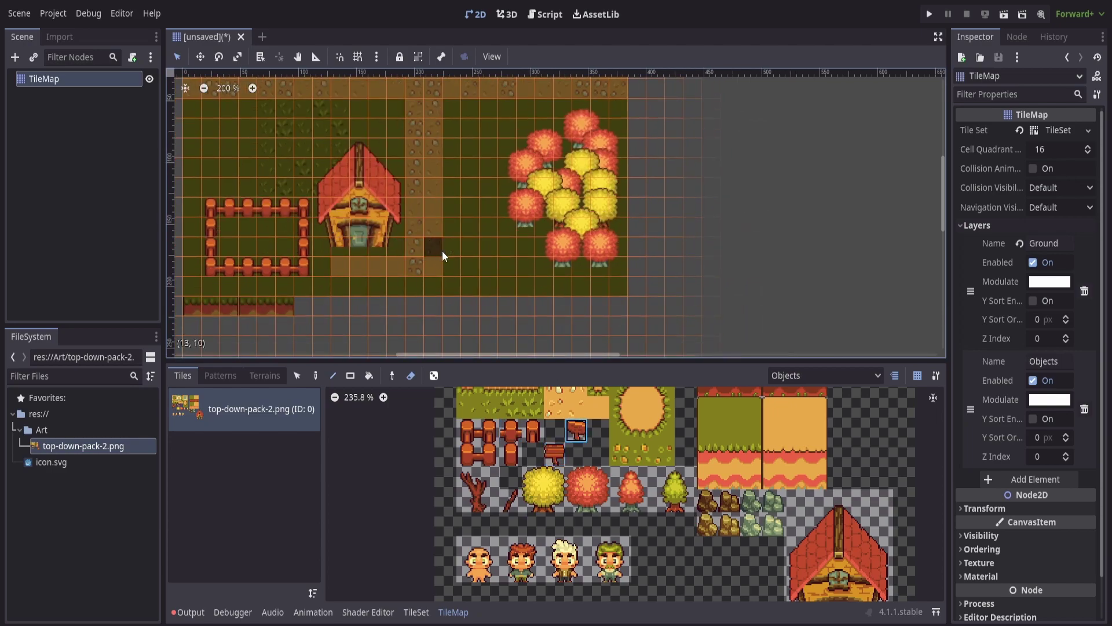
pyautogui.click(322, 266)
pyautogui.scroll(1, 323, 266)
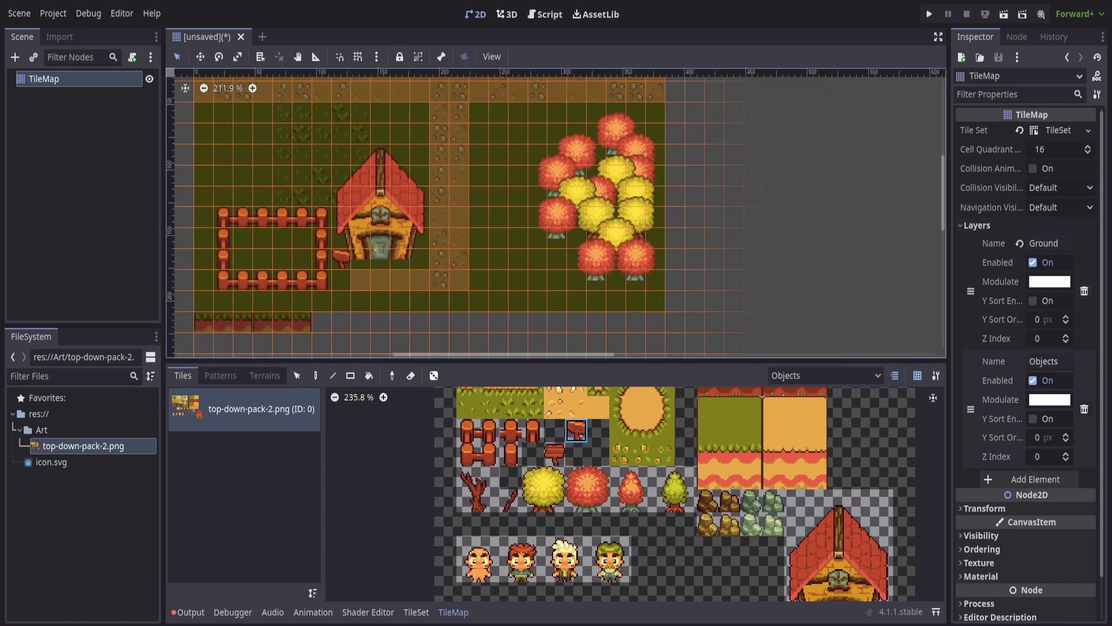
pyautogui.moveTo(555, 547); pyautogui.dragTo(576, 570)
pyautogui.click(488, 229)
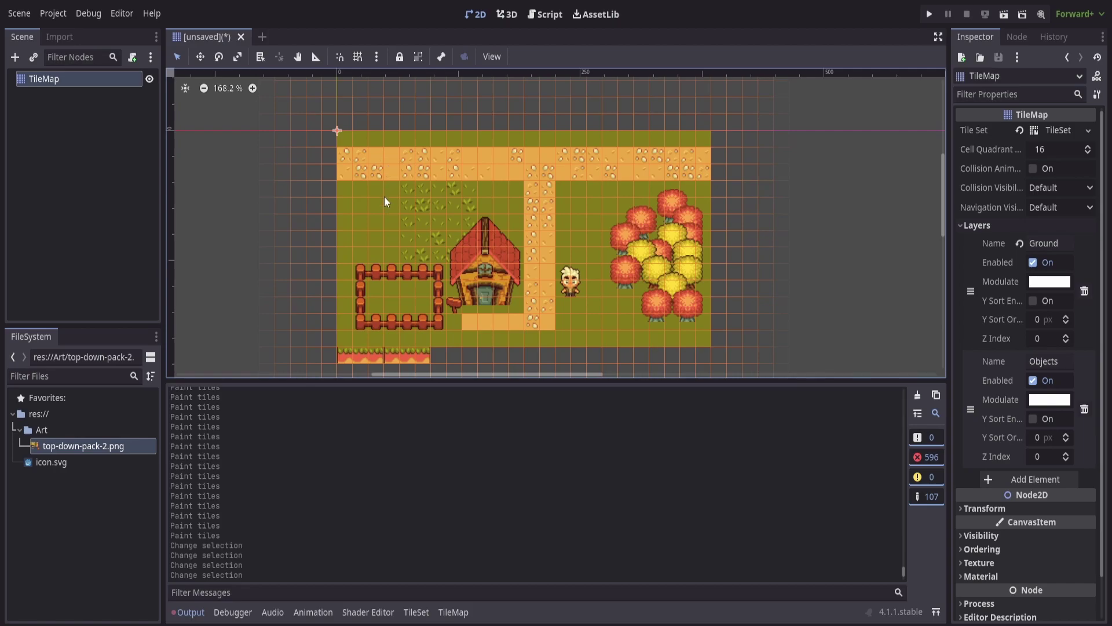
# Step: Open the TileSet's tiles and look over the top-down-pack-2.png atlas, from fences and trees to the ground tiles
pyautogui.click(411, 611)
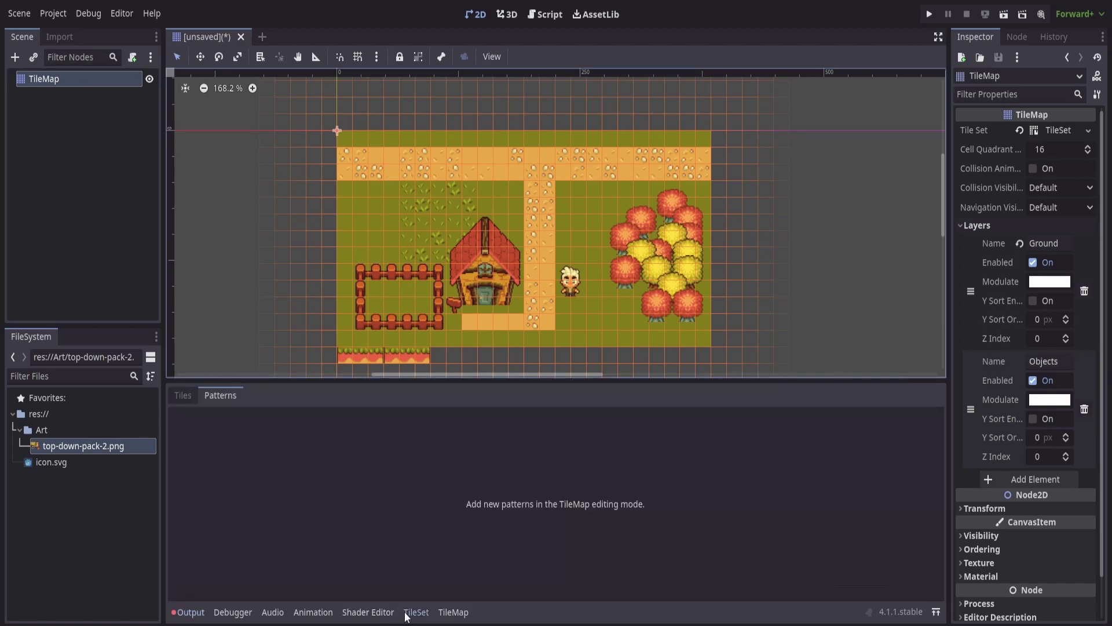
pyautogui.click(181, 395)
pyautogui.scroll(1, 554, 454)
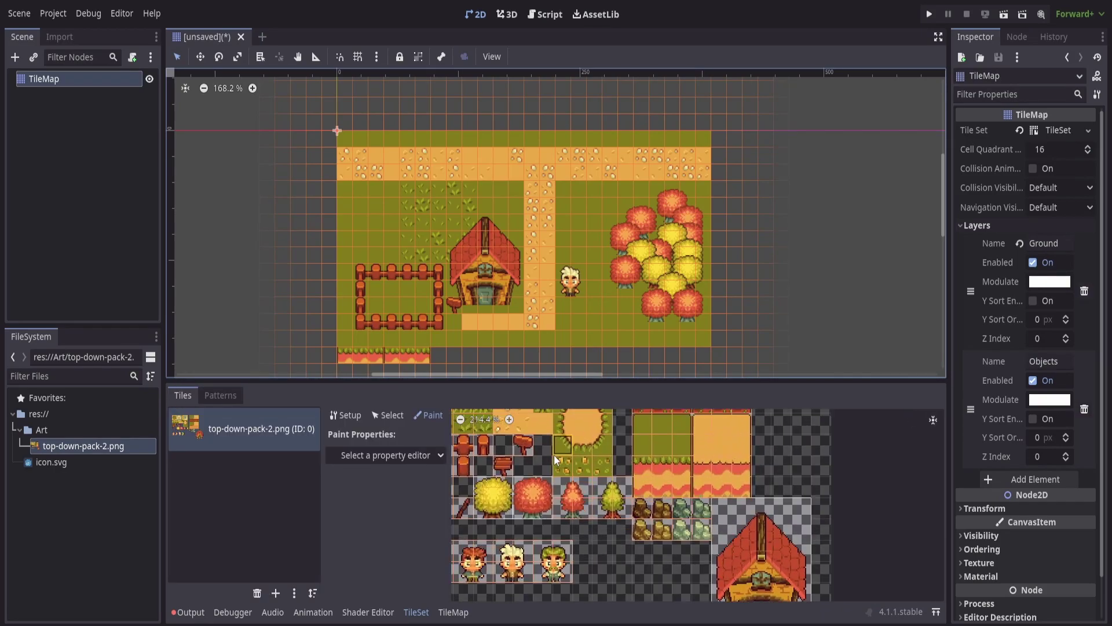
pyautogui.scroll(-2, 555, 447)
pyautogui.moveTo(583, 496); pyautogui.dragTo(673, 482, button='middle')
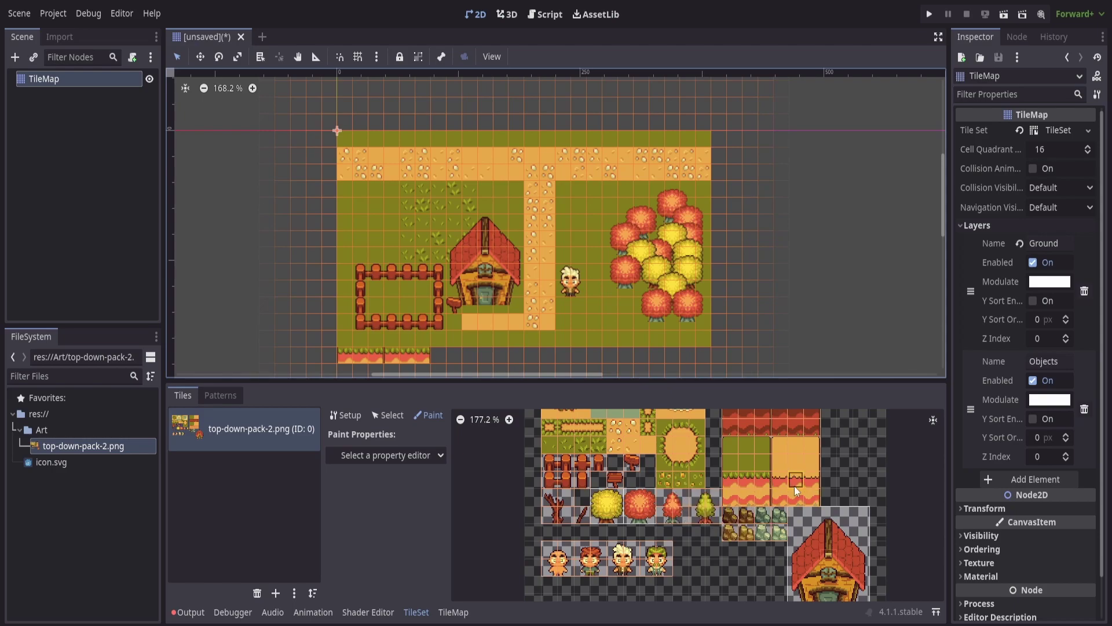
pyautogui.scroll(-1, 677, 481)
pyautogui.moveTo(694, 454); pyautogui.dragTo(626, 496, button='middle')
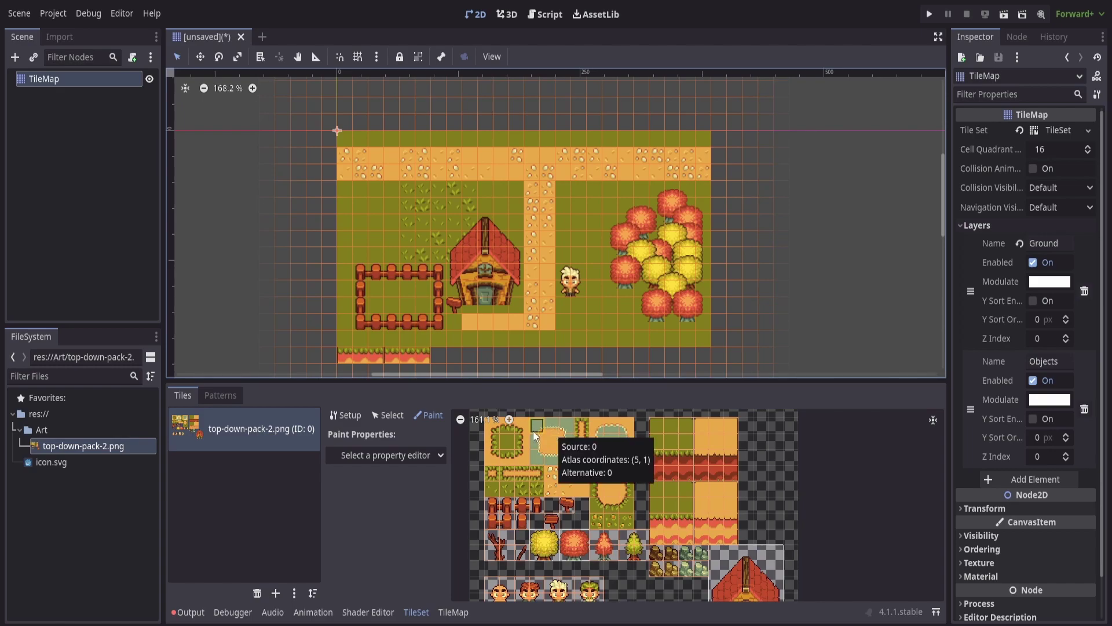
# Step: In TileMap editing, select the whole fence enclosure beside the house and store it as a reusable pattern
pyautogui.click(454, 613)
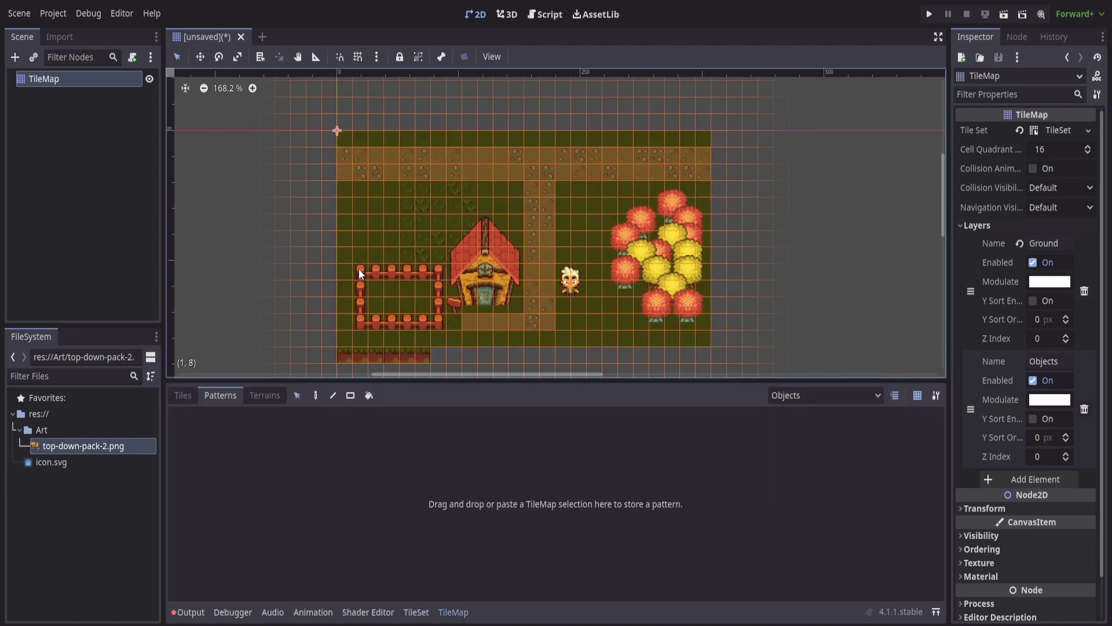
pyautogui.moveTo(360, 268); pyautogui.dragTo(436, 317)
pyautogui.moveTo(439, 270); pyautogui.dragTo(485, 526)
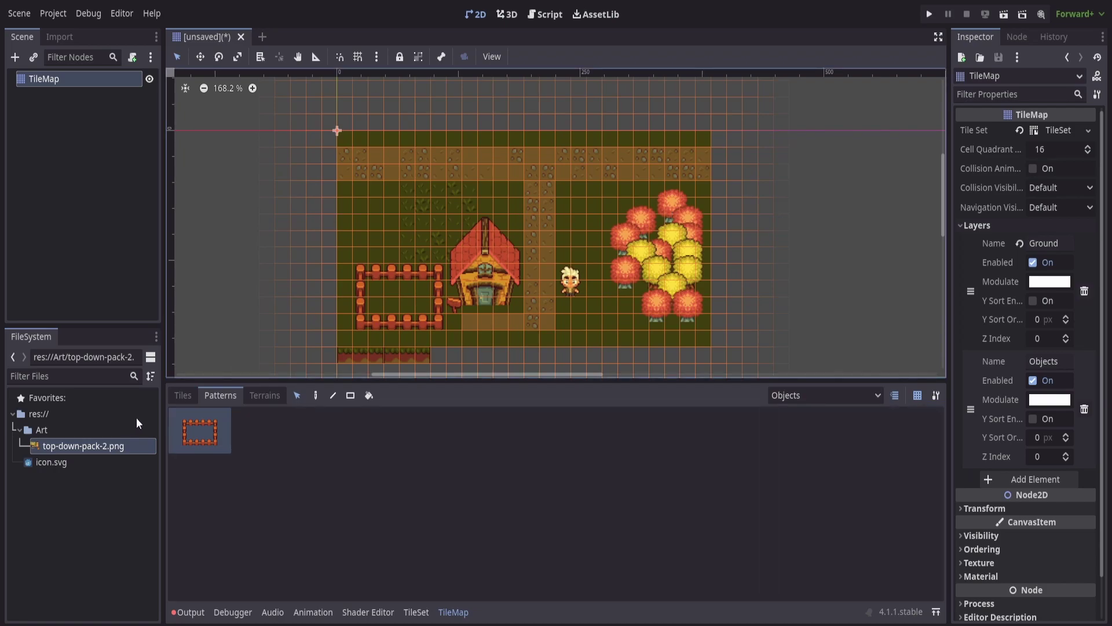
# Step: Place two copies of the stored fence pattern, one above the existing enclosure and one between the vertical path and the trees
pyautogui.click(200, 430)
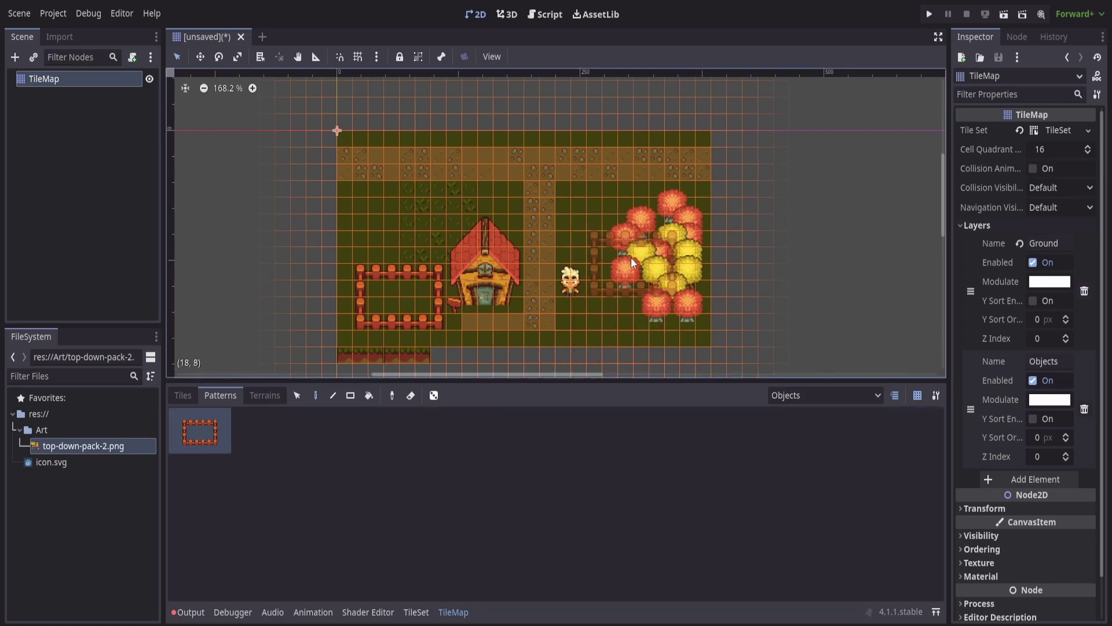
pyautogui.click(384, 209)
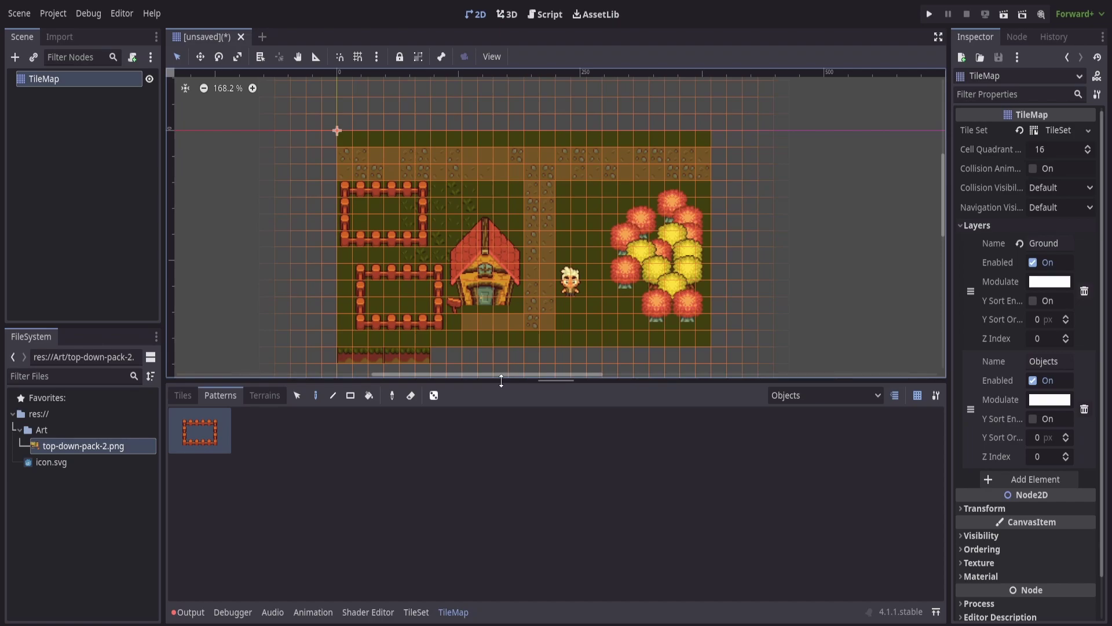
pyautogui.click(599, 210)
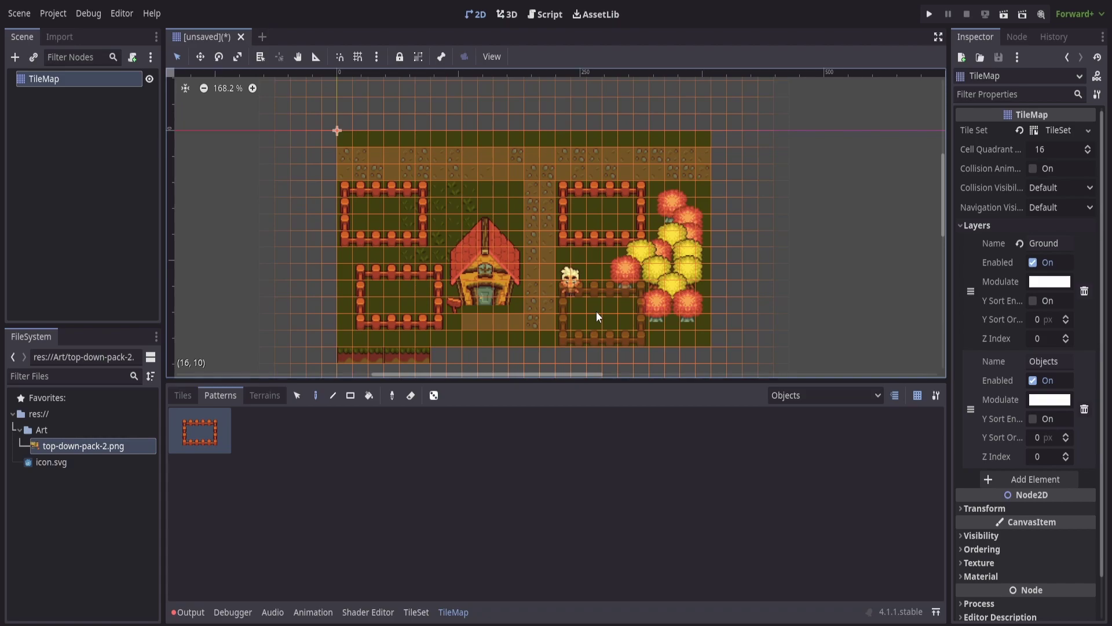
# Step: Erase the lower row of the fence near the trees, keeping only its corner tile closest to the path
pyautogui.click(174, 394)
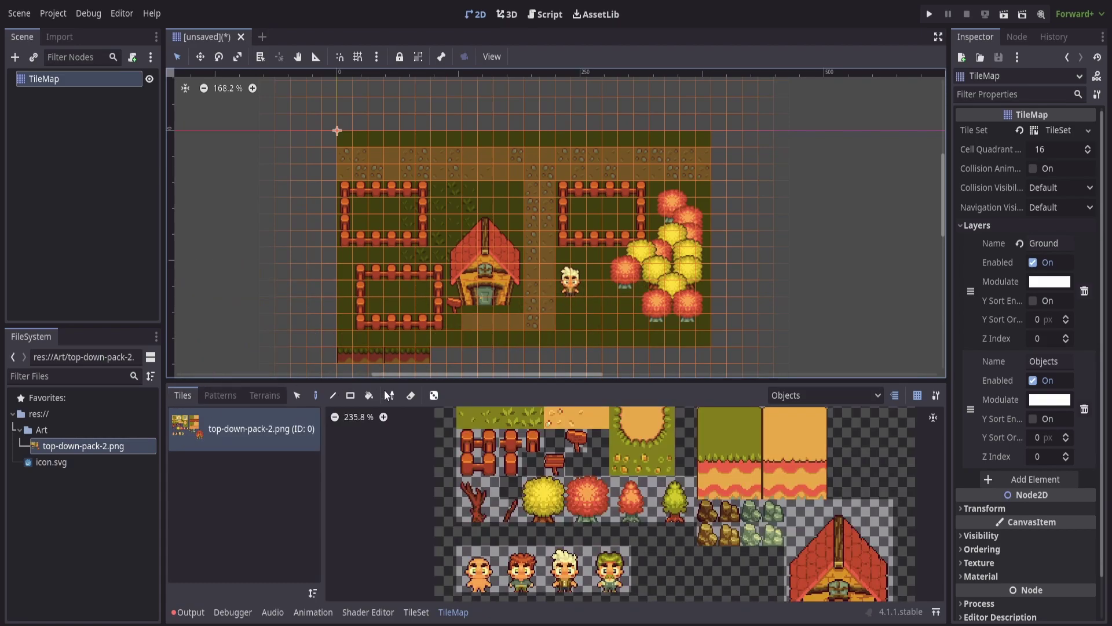
pyautogui.click(410, 395)
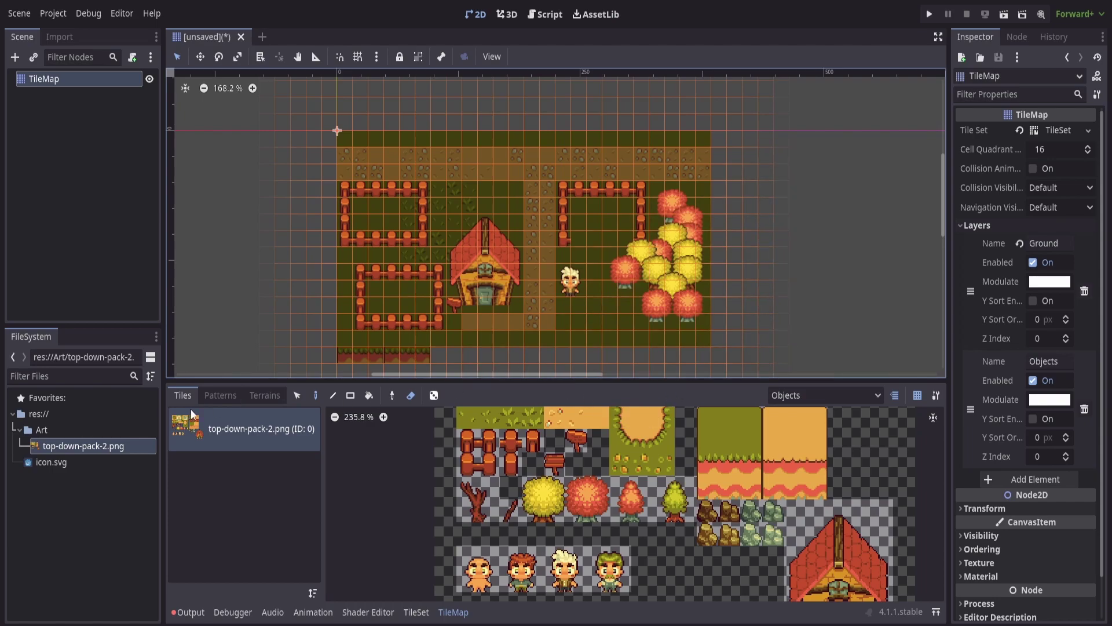
# Step: Return to the stored TileMap patterns and view the whole level at 50 % with empty space around it
pyautogui.moveTo(510, 374); pyautogui.dragTo(317, 374)
pyautogui.click(220, 395)
pyautogui.scroll(-5, 333, 285)
pyautogui.moveTo(871, 245); pyautogui.dragTo(506, 246, button='middle')
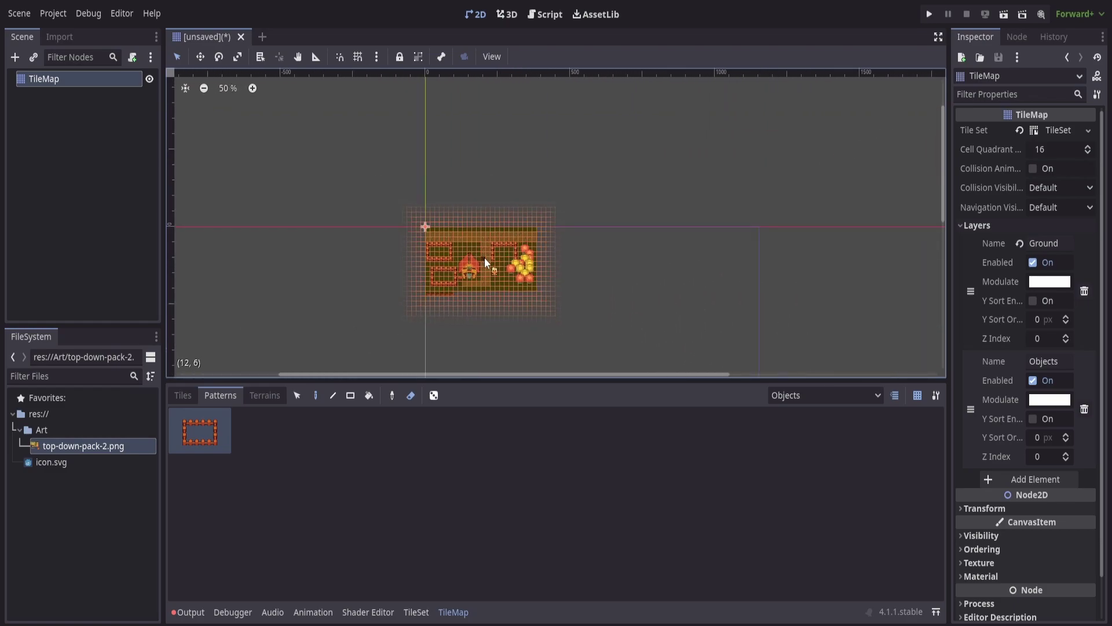